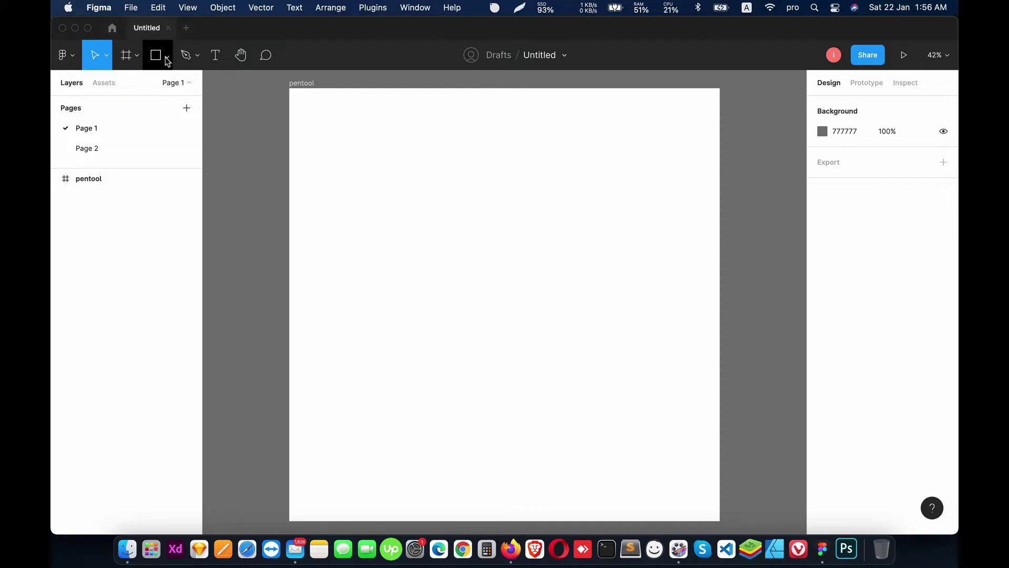
Draw a rectangle about 721 × 540 in the pentool frame and move it to about X 349, Y 337.
click(167, 55)
click(162, 83)
mouse_move(353, 157)
mouse_down()
mouse_move(532, 310)
mouse_move(546, 302)
mouse_up()
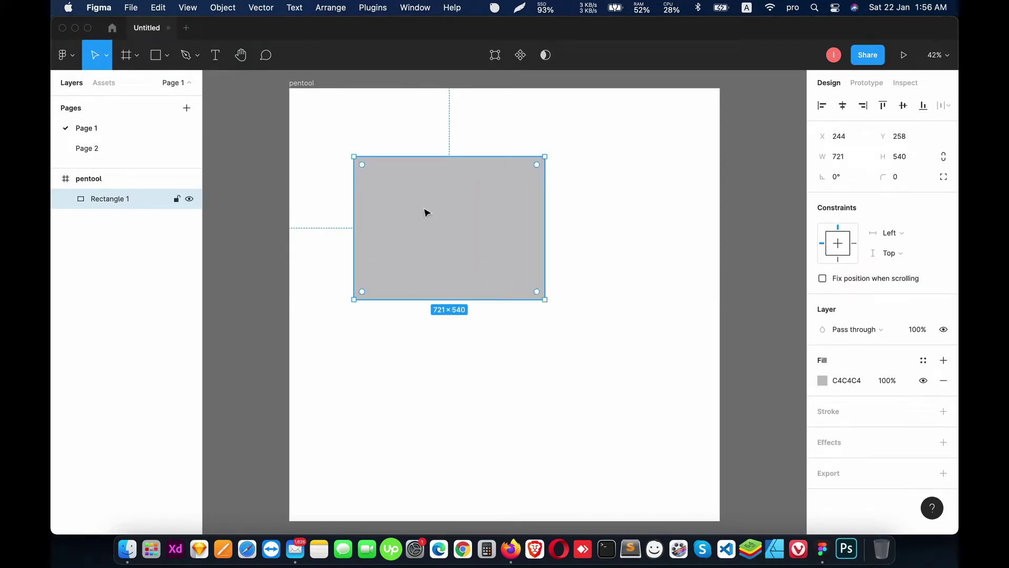
mouse_move(424, 212)
mouse_down()
mouse_move(487, 242)
mouse_move(462, 232)
mouse_move(471, 212)
mouse_up()
click(544, 380)
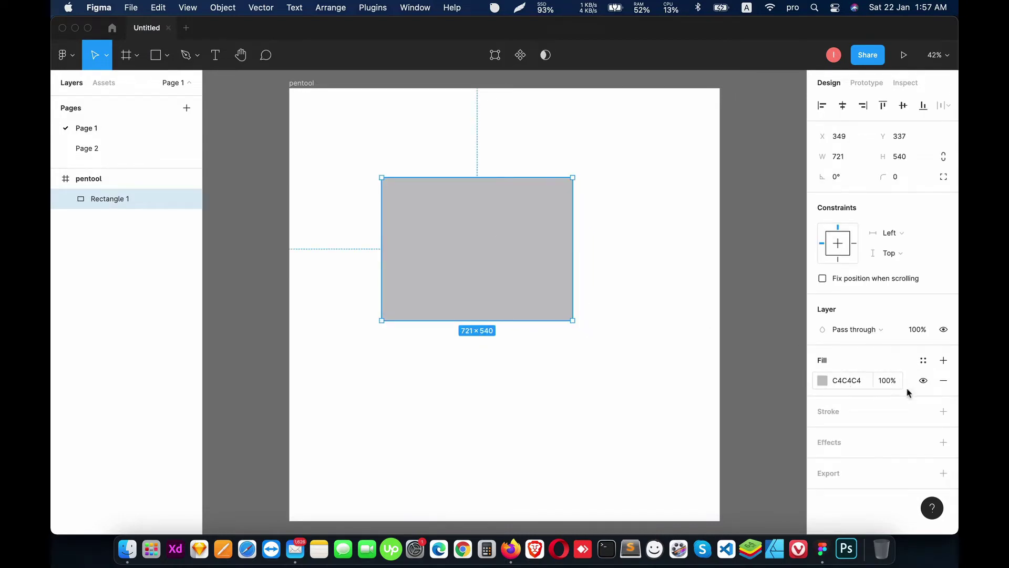
Change the rectangle's fill colour to red FE5C5C.
click(823, 381)
drag(748, 248, 752, 222)
click(563, 356)
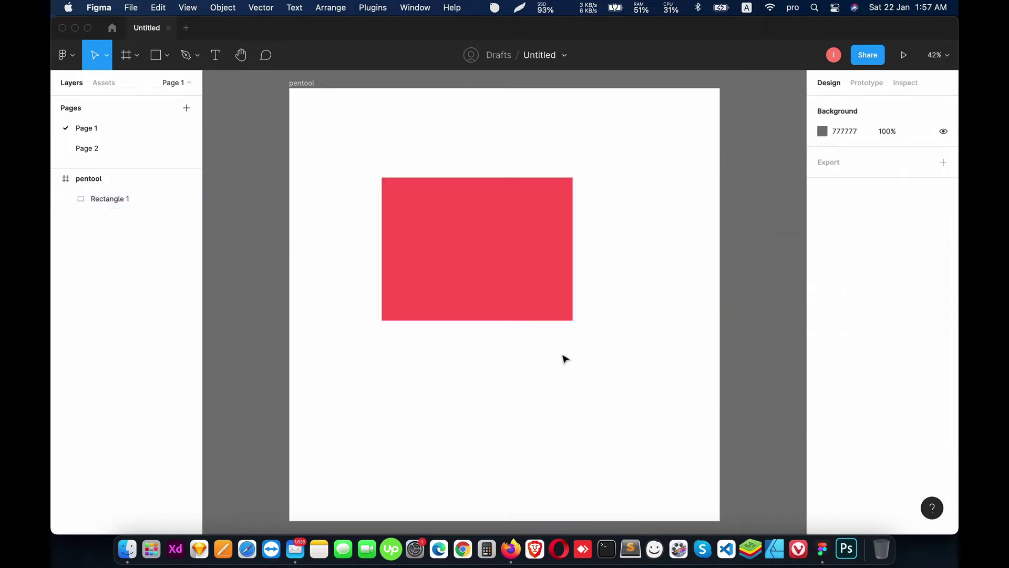
Shift the red rectangle to about X 370, Y 325 and set its fill opacity to 50%.
drag(500, 257, 506, 254)
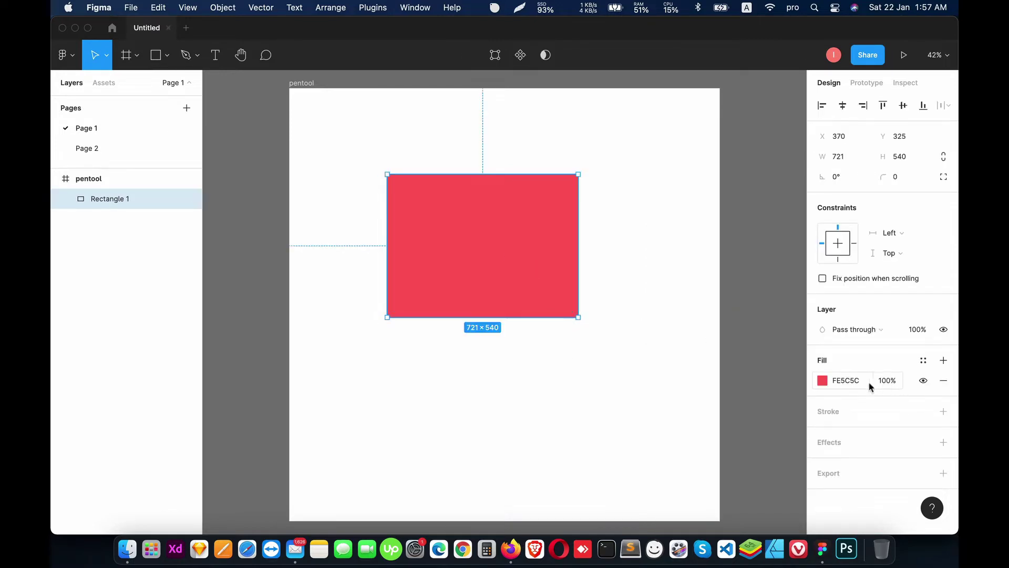
click(886, 384)
text(50)
key(Return)
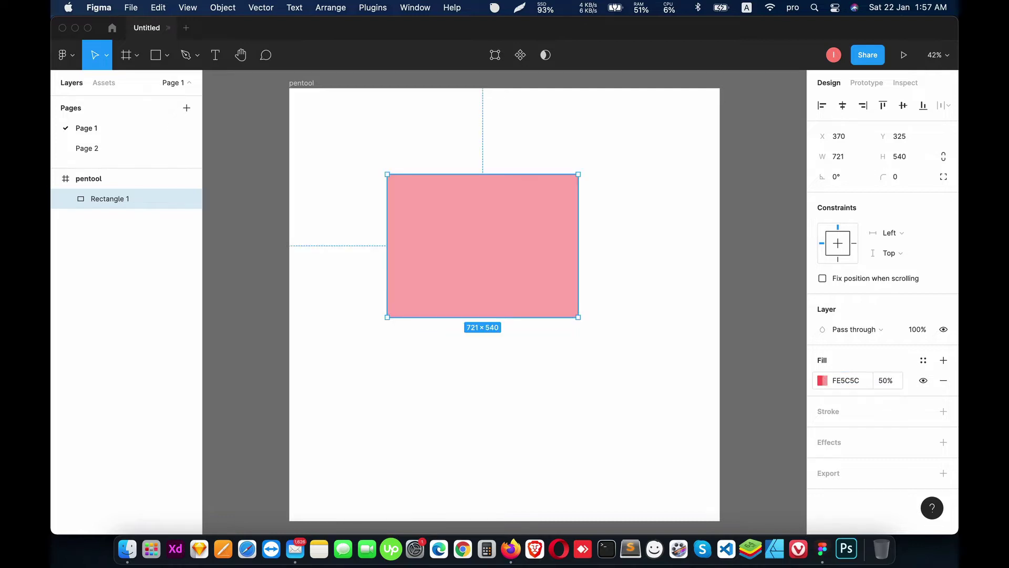
key(Escape)
Set the rectangle's fill opacity to 15%.
click(443, 253)
click(895, 382)
text(15)
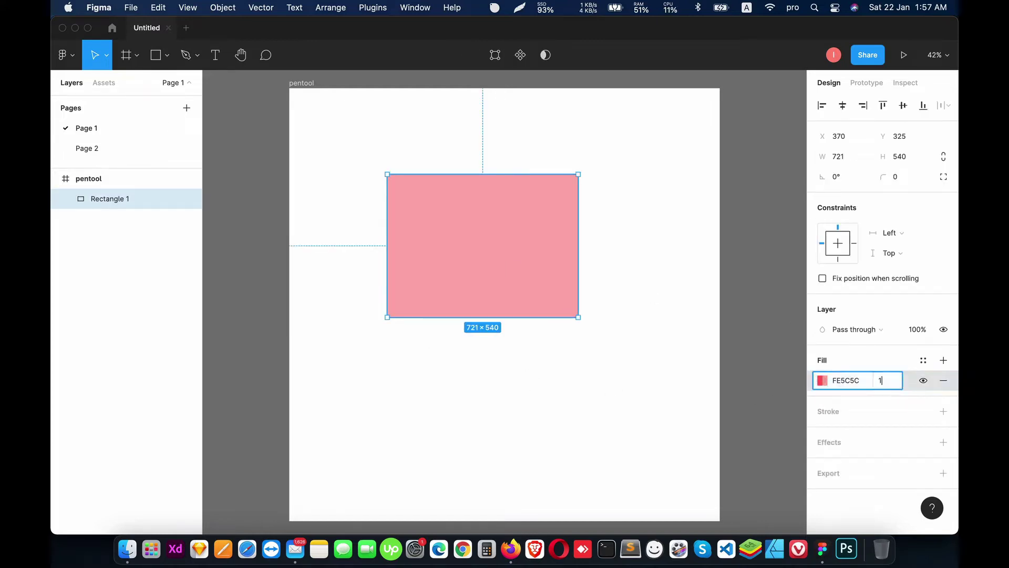
key(Return)
key(Escape)
Reposition the pale rectangle higher in the frame and paste a copy below it at about X 405, Y 766.
drag(498, 273, 518, 373)
key(super+c)
key(super+v)
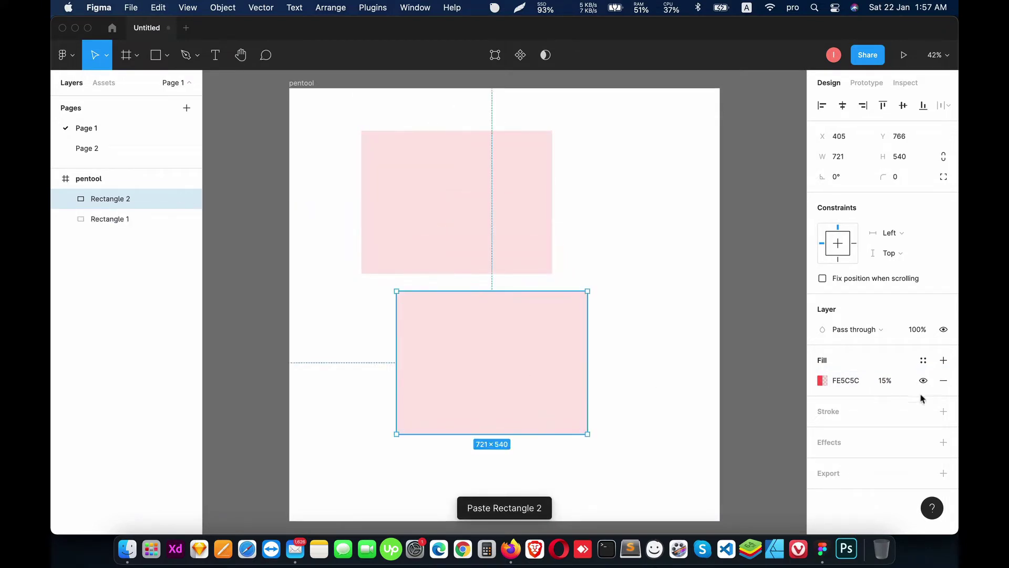
Set the lower copy's fill opacity to 100% and move it to about X 453, Y 733.
click(885, 380)
text(100)
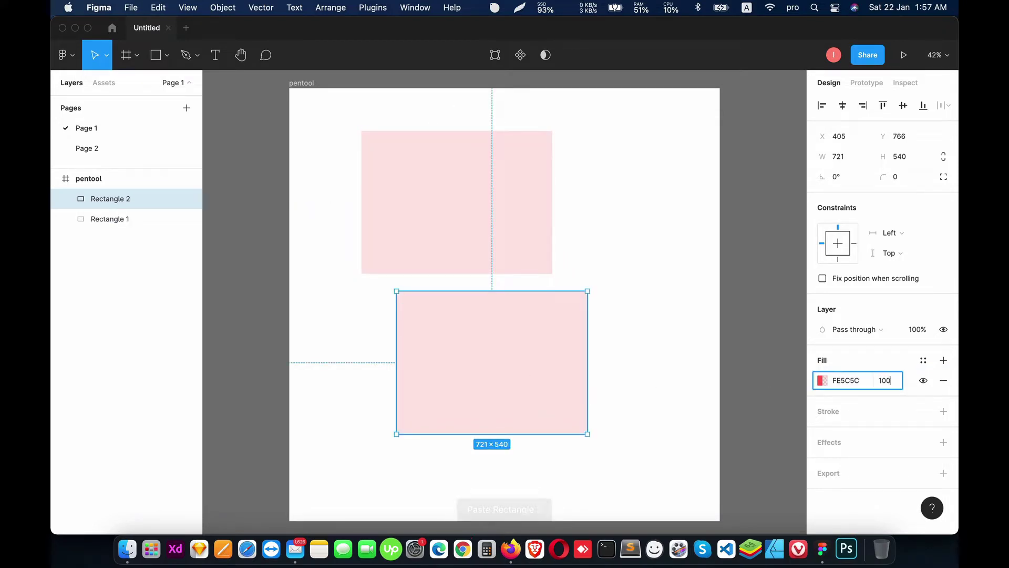
key(Return)
drag(534, 360, 543, 352)
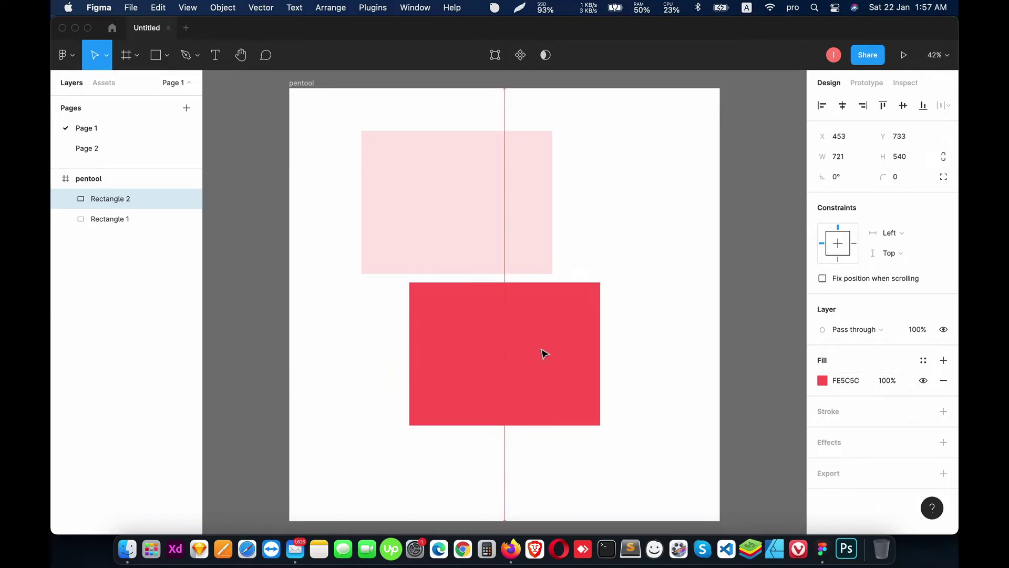
click(513, 250)
shift+click(531, 322)
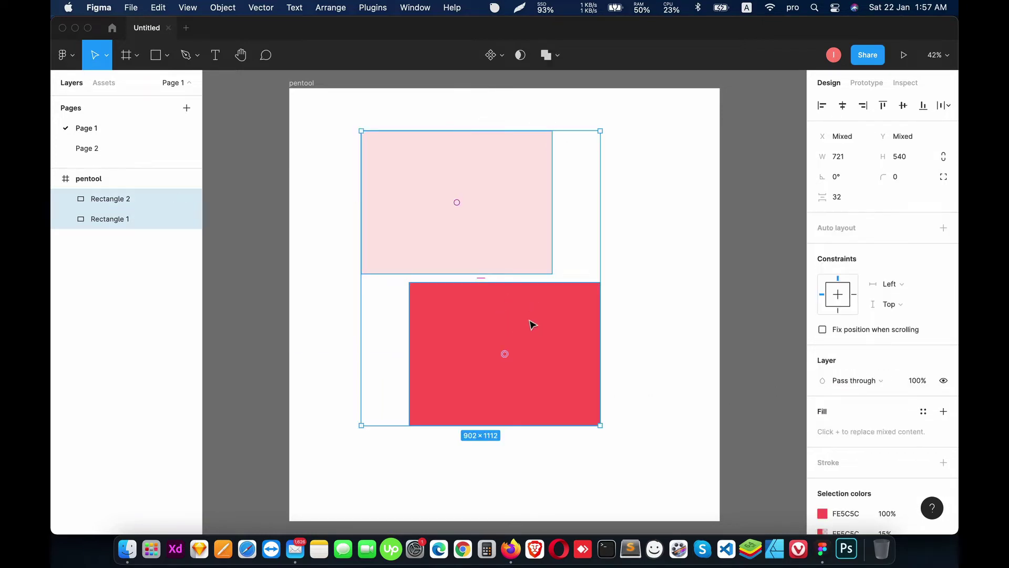
key(Escape)
Move the lower rectangle to about X 420, Y 762, and turn its fill's visibility off and on again.
click(554, 344)
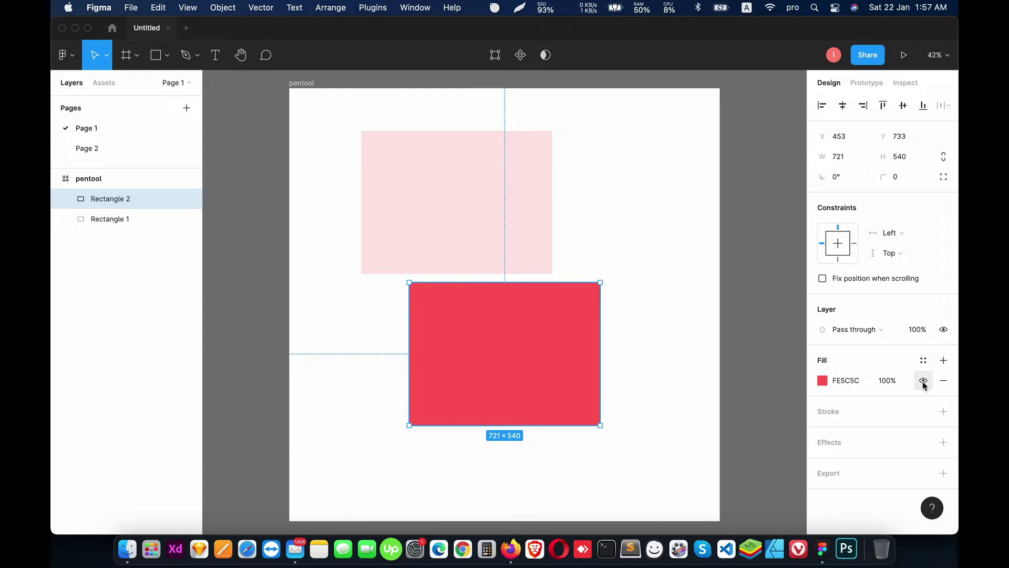
mouse_move(519, 351)
mouse_down()
mouse_move(491, 362)
mouse_move(511, 360)
mouse_up()
click(923, 380)
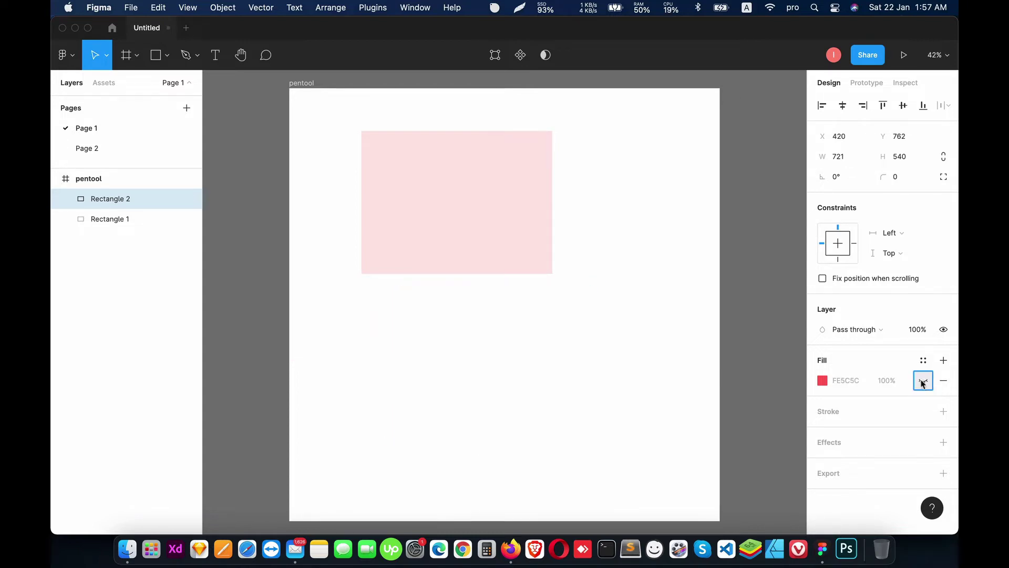
click(924, 381)
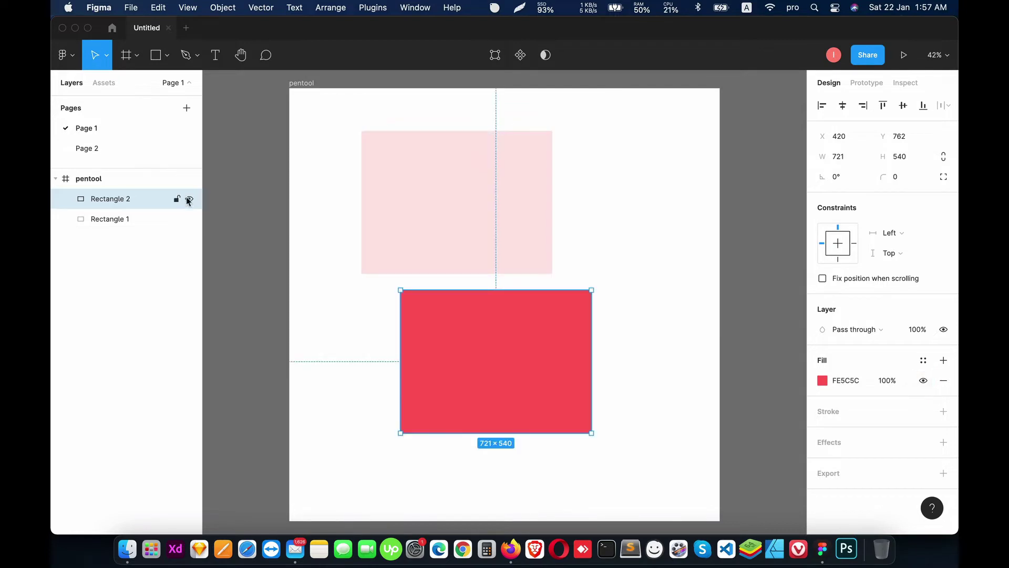
Hide and show the lower rectangle's layer twice, and toggle the visibility of its fill off and on for comparison.
click(188, 199)
click(189, 198)
click(189, 199)
click(188, 199)
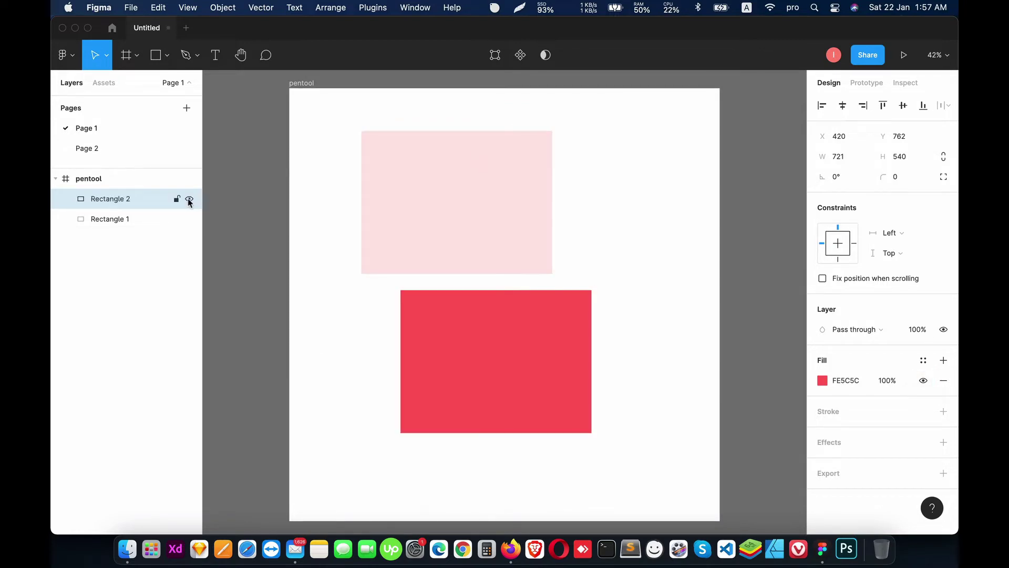
click(923, 381)
click(923, 381)
Move the lower rectangle to about X 382, Y 791, remove its fill, and reselect the unfilled shape.
drag(560, 346, 505, 351)
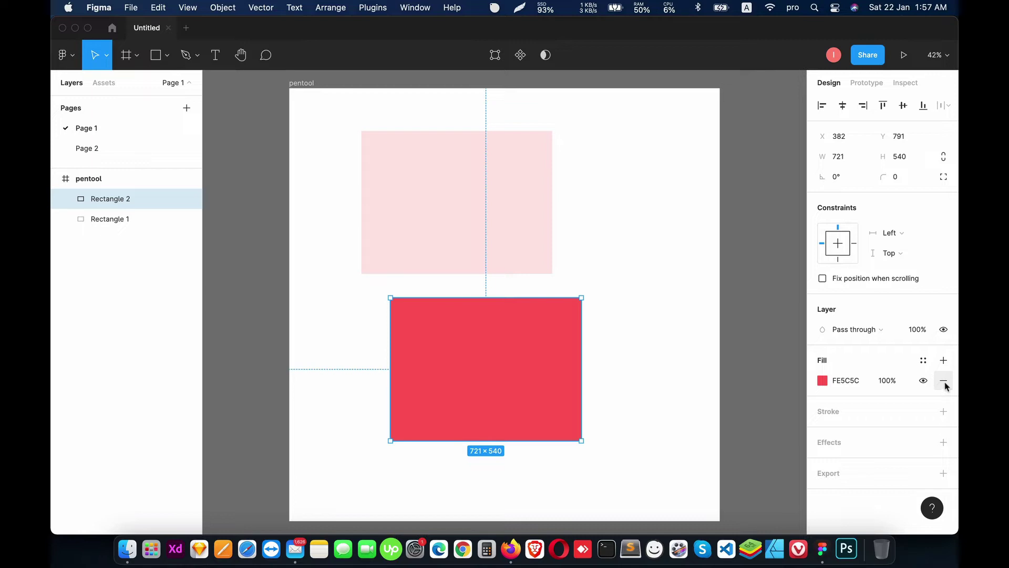
click(944, 382)
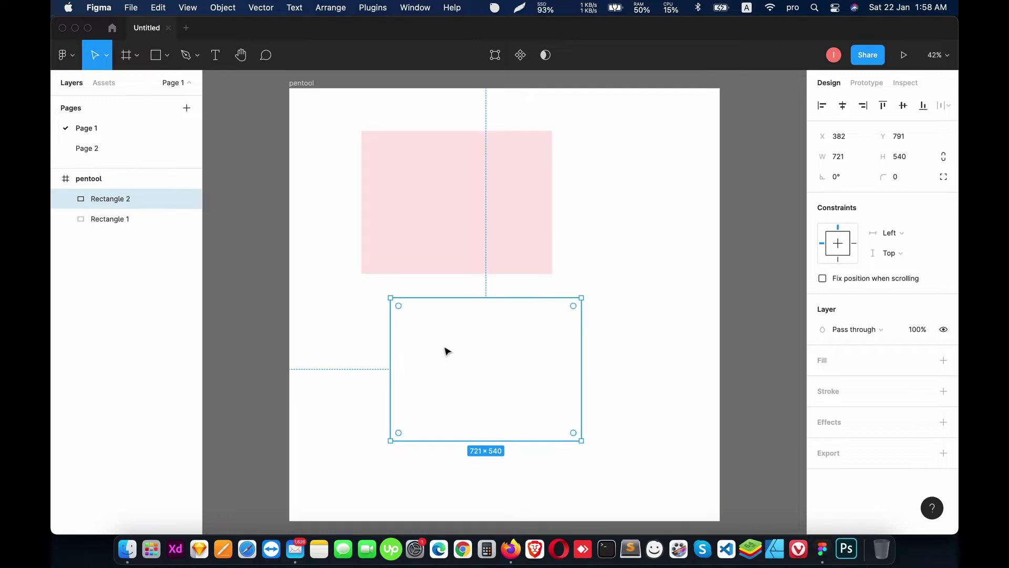
click(593, 436)
drag(593, 437, 403, 323)
Add a new solid fill in magenta DC33CB to the lower rectangle and move it to about X 399, Y 770.
click(944, 360)
click(822, 380)
click(715, 275)
click(746, 236)
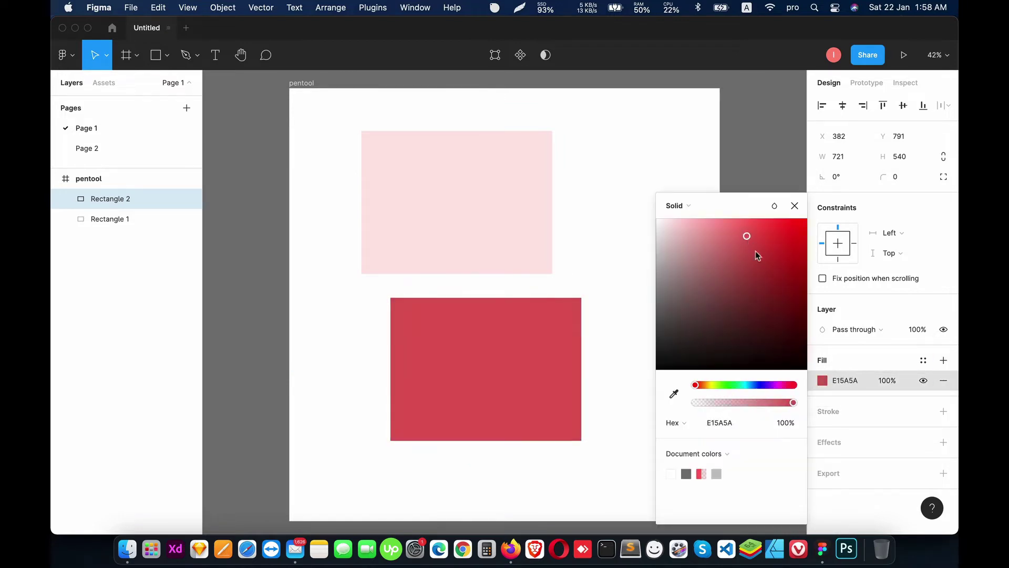
drag(784, 385, 778, 385)
mouse_move(774, 271)
mouse_down()
mouse_move(763, 219)
mouse_move(772, 242)
mouse_up()
click(540, 366)
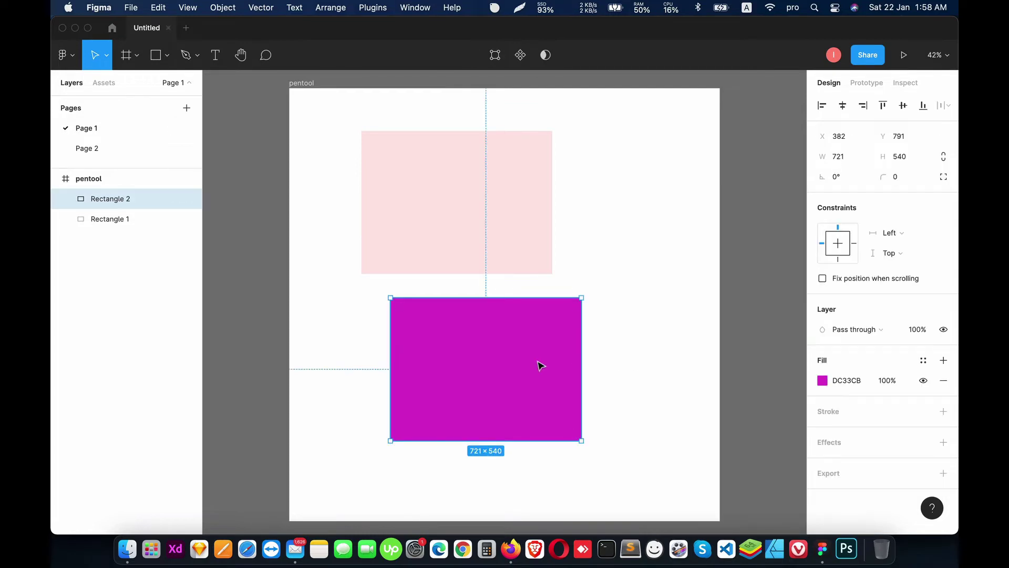
drag(522, 407, 528, 401)
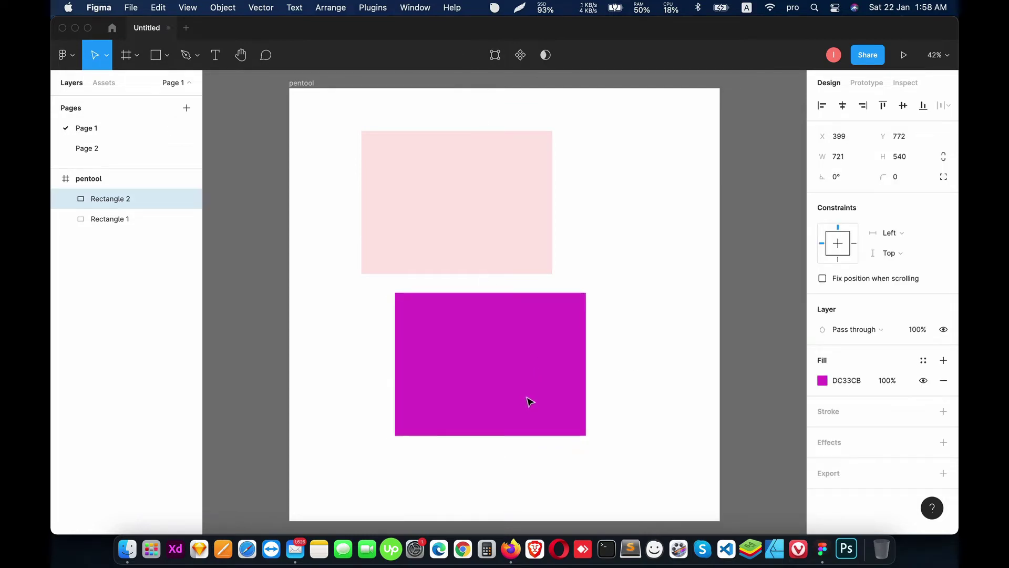
click(844, 378)
click(824, 380)
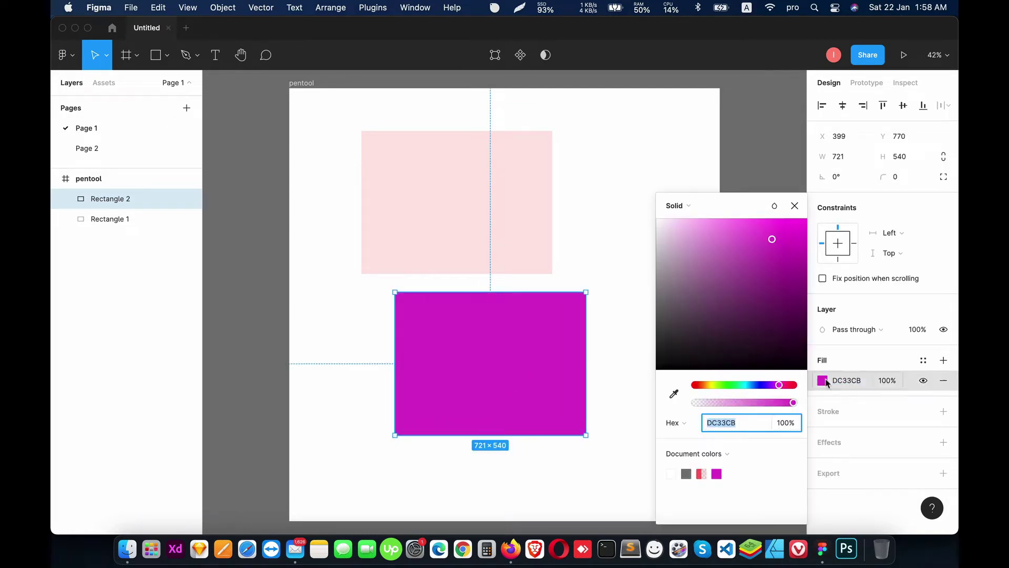
click(680, 205)
click(493, 323)
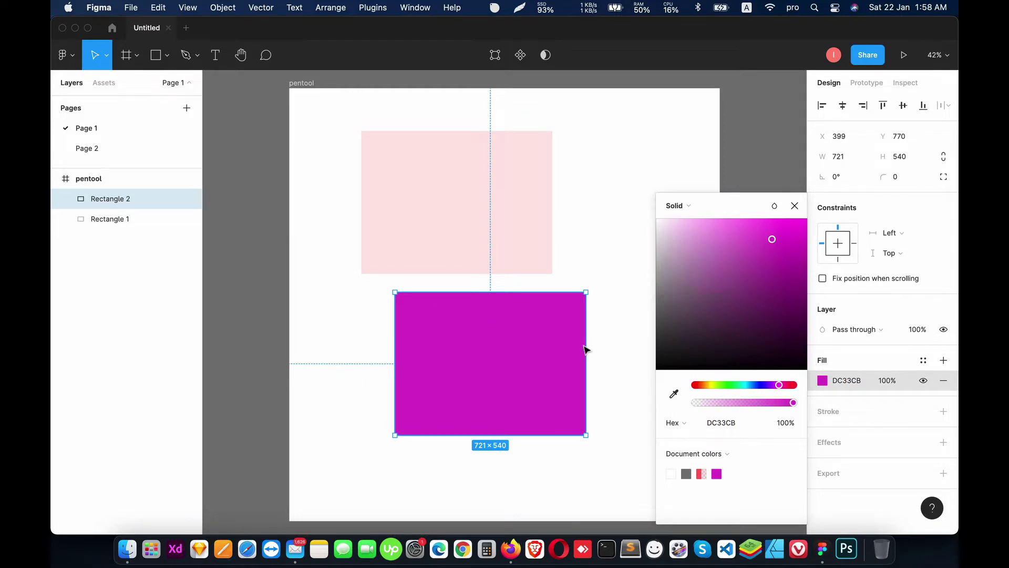
click(604, 349)
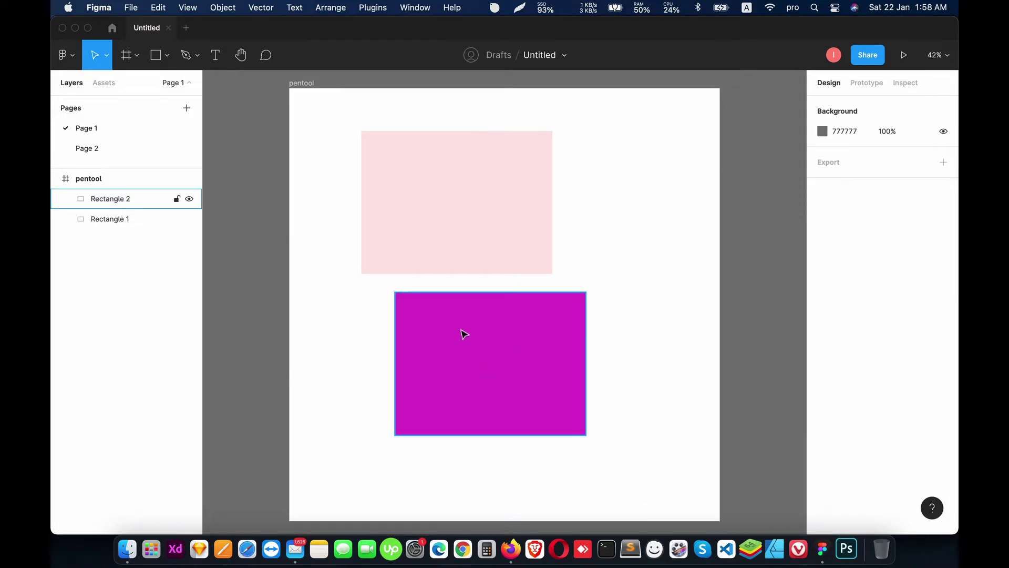
Change the magenta rectangle's fill type from Solid to Linear gradient.
click(575, 376)
click(822, 380)
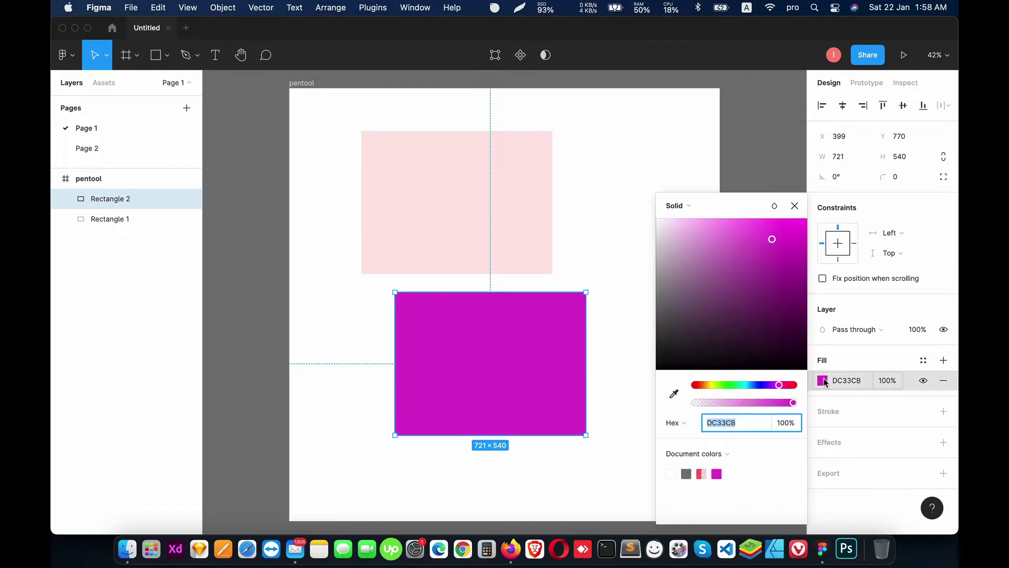
click(688, 208)
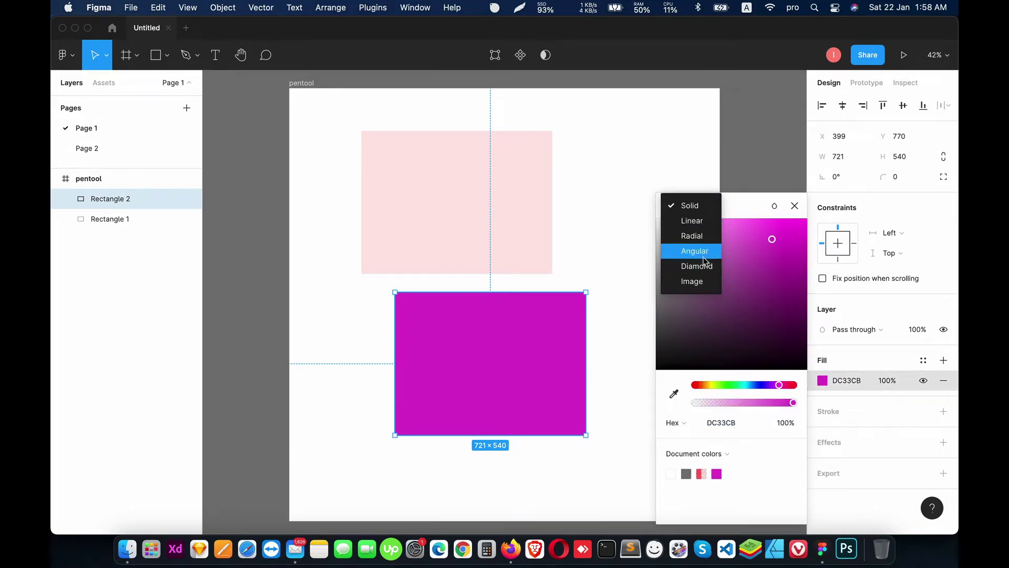
click(700, 222)
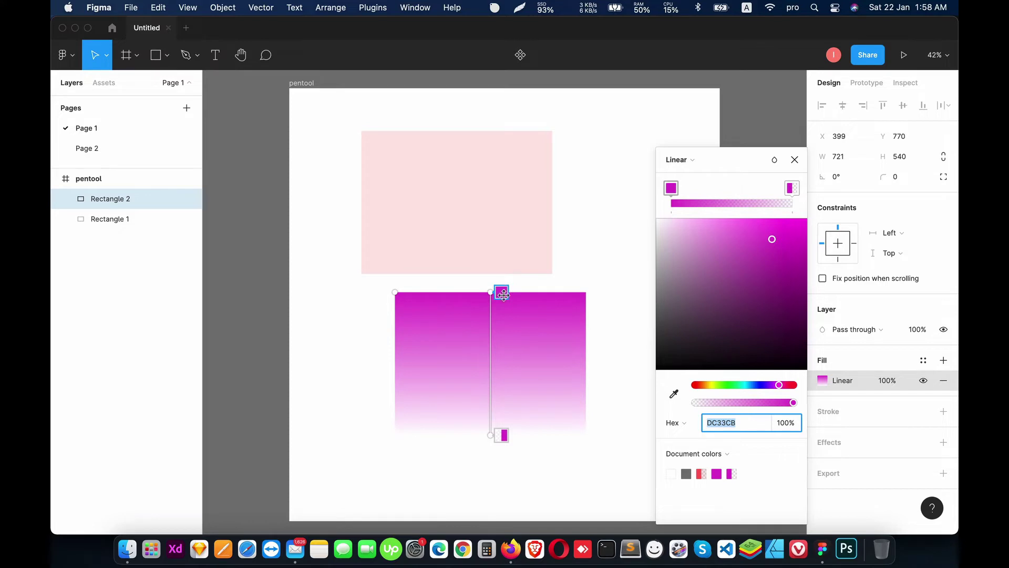
Recolour the linear gradient's starting stop to a bright blue.
click(675, 194)
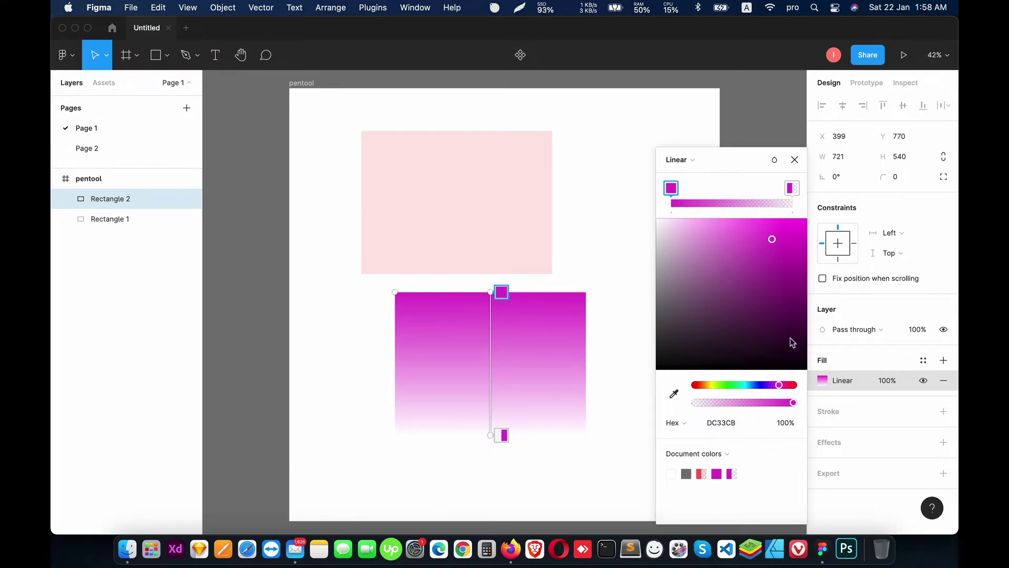
click(750, 386)
drag(775, 251, 787, 219)
Set the gradient's end stop to turquoise 00F6CA with 100% opacity.
click(789, 190)
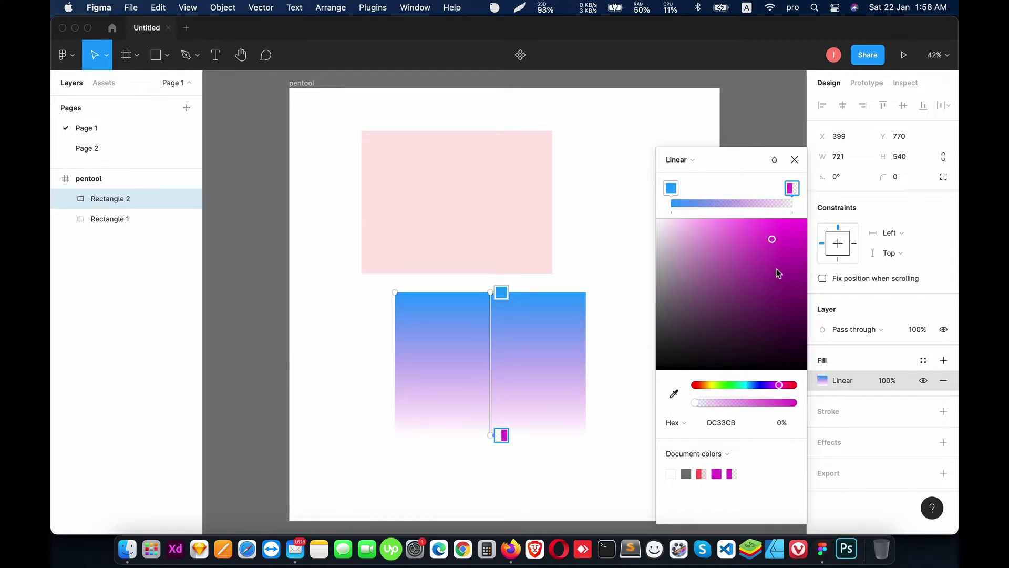
click(792, 218)
drag(780, 386, 741, 388)
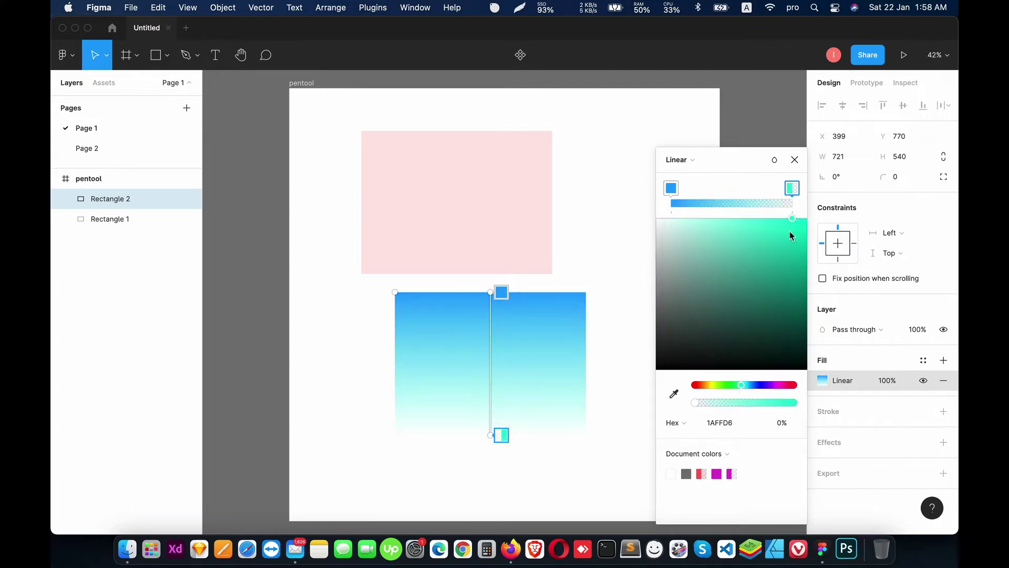
drag(792, 218, 810, 231)
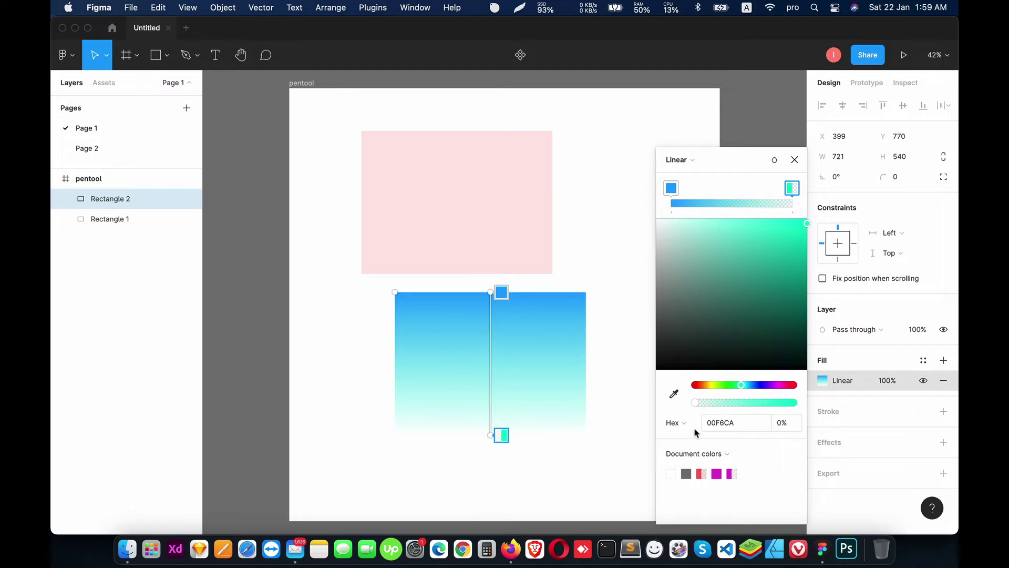
click(785, 424)
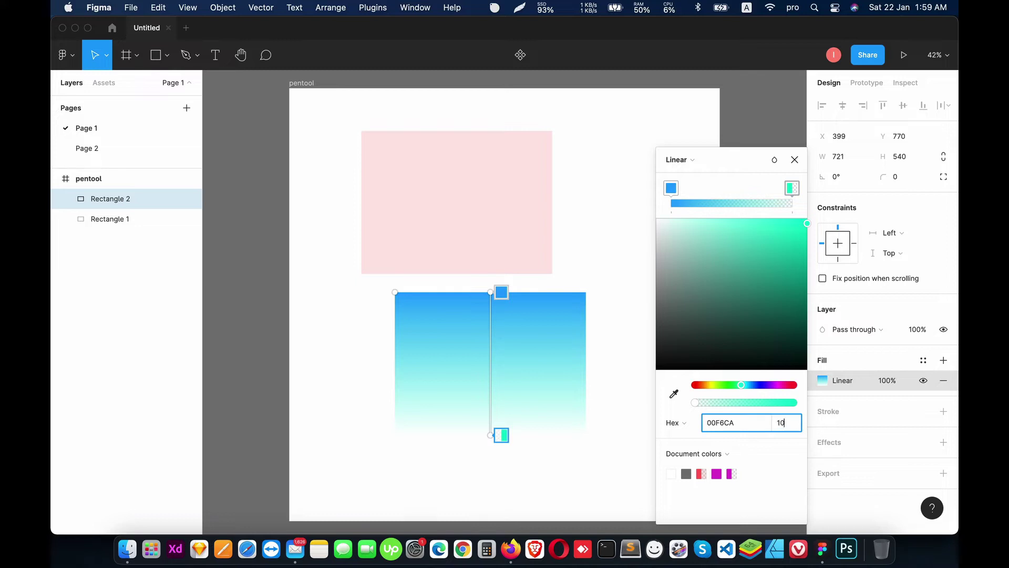
text(100)
key(Return)
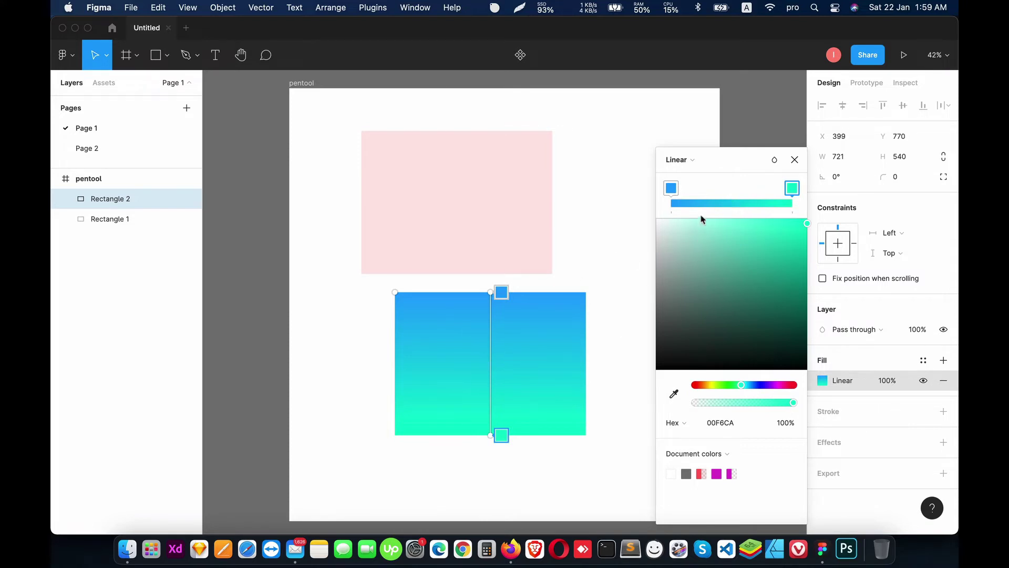
Add a stop in the middle of the gradient, colour it yellow FFEB84, and shift it slightly toward the blue stop.
click(734, 202)
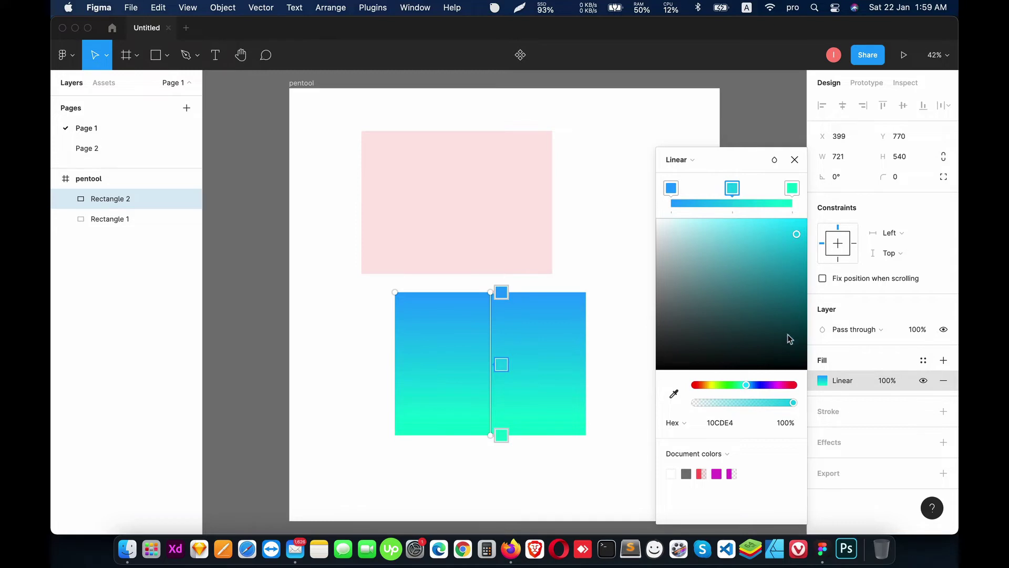
drag(778, 385, 787, 385)
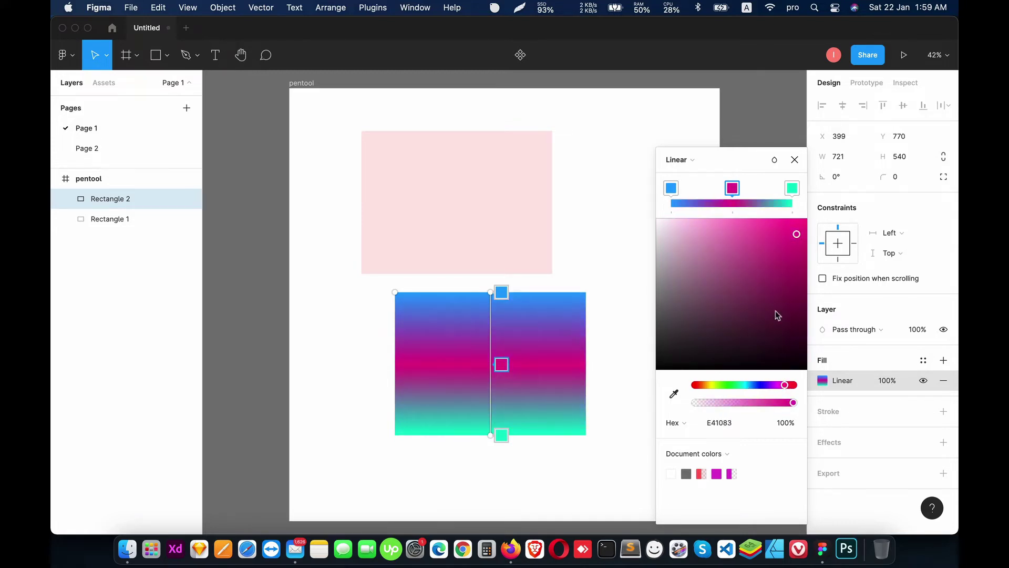
drag(778, 314, 723, 217)
drag(754, 385, 710, 386)
drag(731, 247, 729, 218)
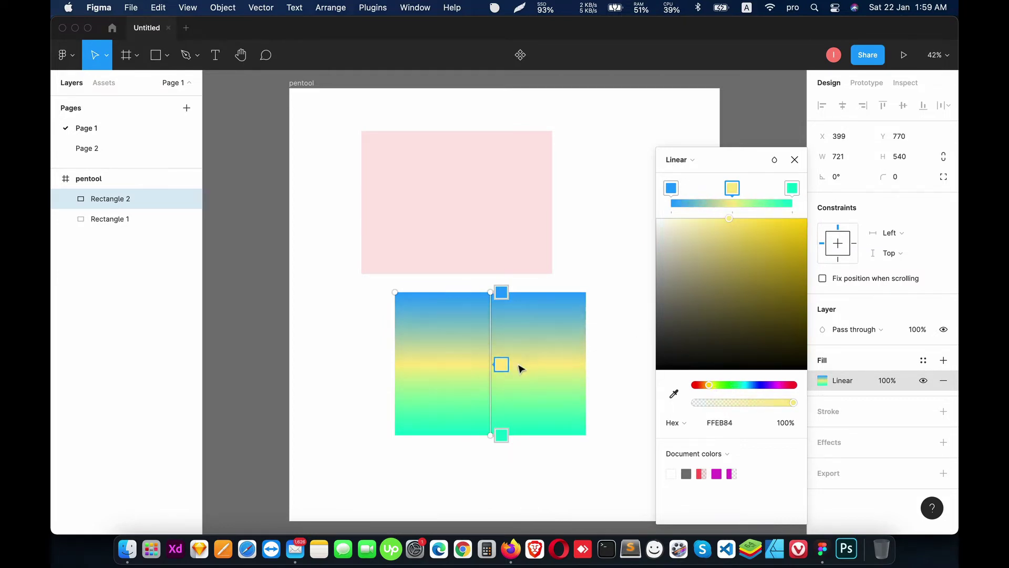
mouse_move(503, 365)
mouse_down()
mouse_move(503, 378)
mouse_move(509, 359)
mouse_up()
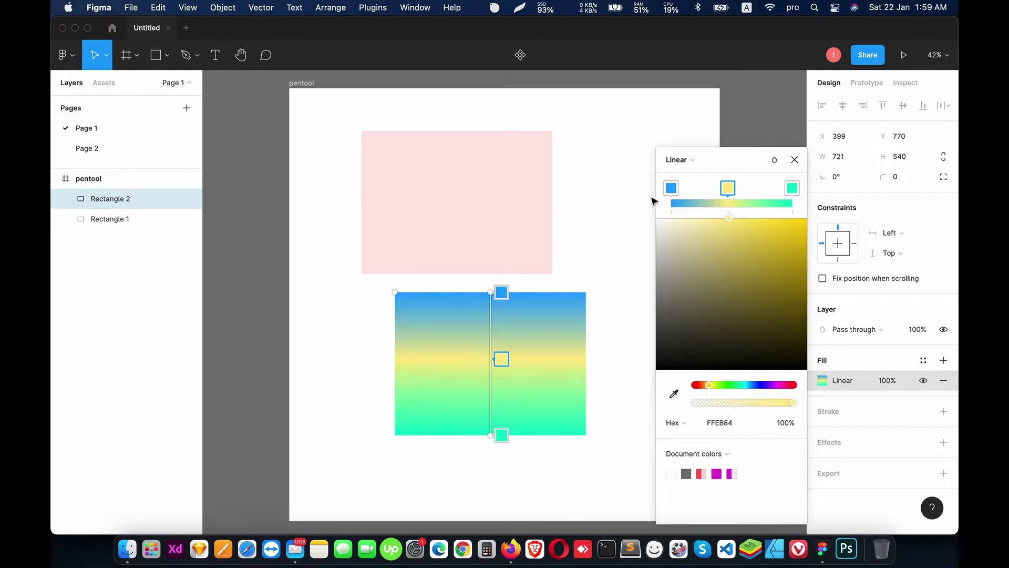
Set the gradient's starting stop to blue 0B98FF and shift the yellow middle stop slightly toward the turquoise stop.
click(669, 190)
drag(772, 269, 800, 214)
drag(500, 358, 500, 361)
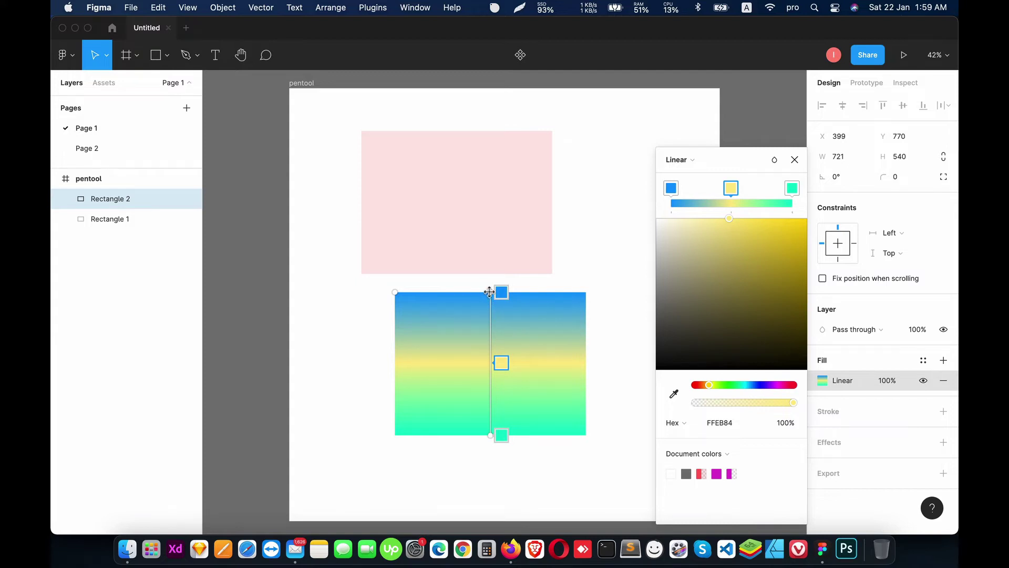
Angle the linear gradient diagonally from the rectangle's upper-left corner to its lower-right corner.
drag(489, 291, 395, 296)
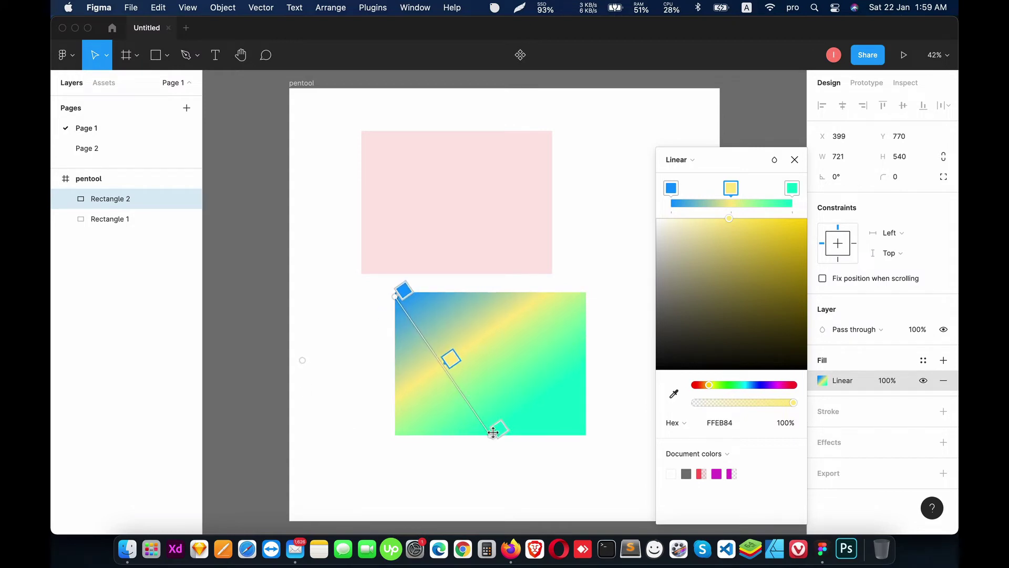
drag(491, 437, 587, 438)
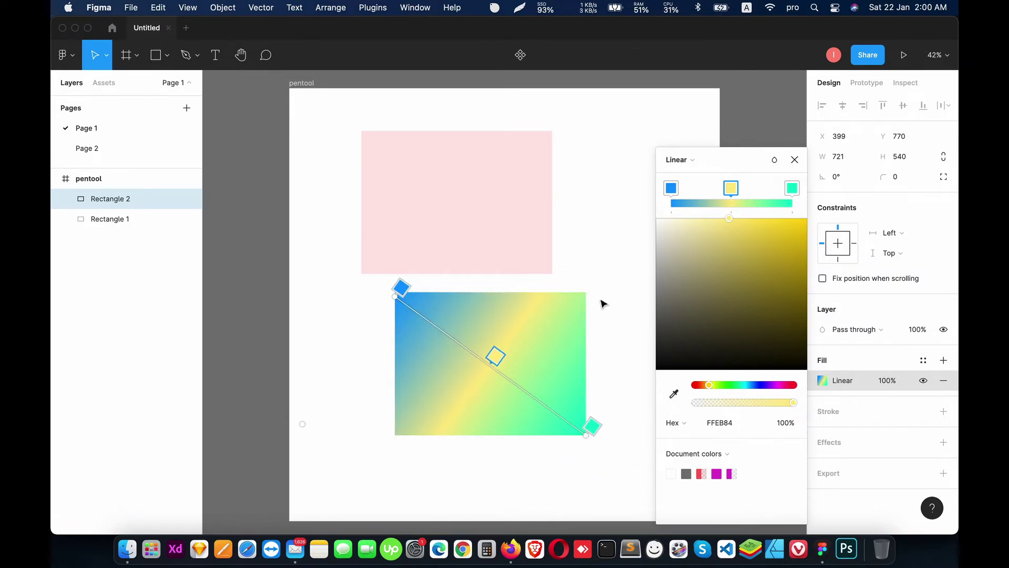
key(Escape)
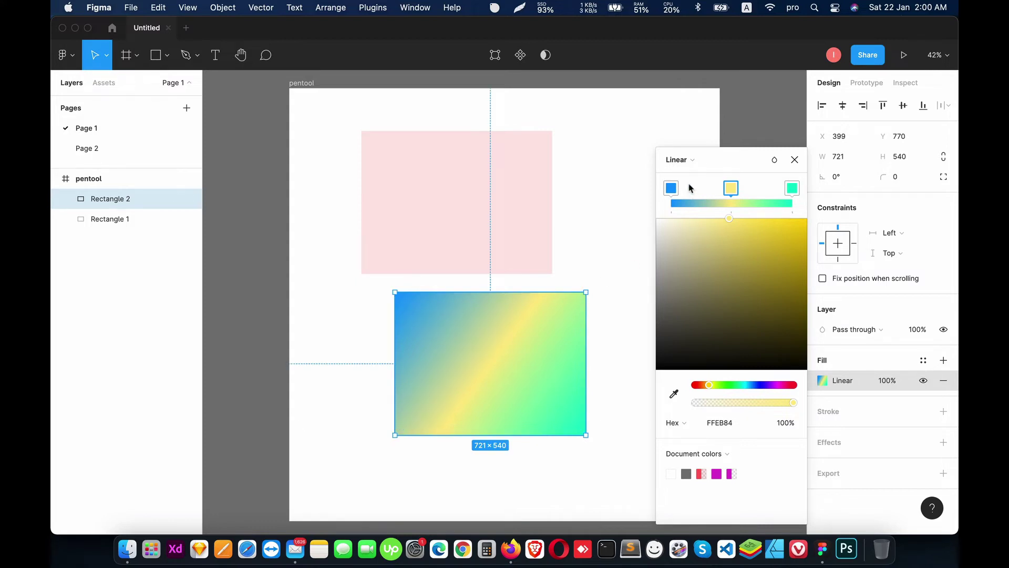
Move the gradient rectangle to X 272, Y 777 so it lines up beneath the pink rectangle.
click(685, 166)
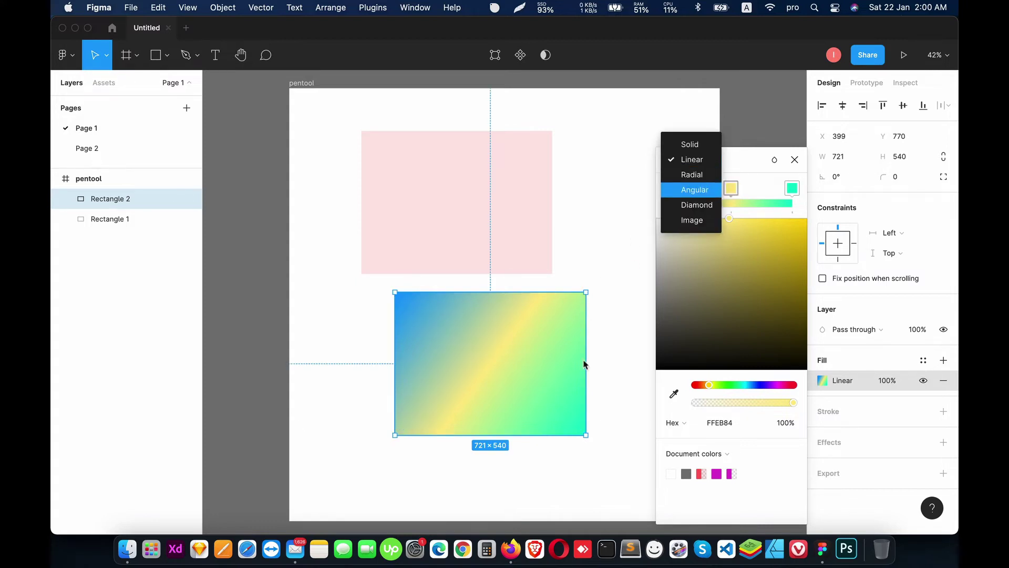
click(503, 384)
drag(502, 383, 469, 385)
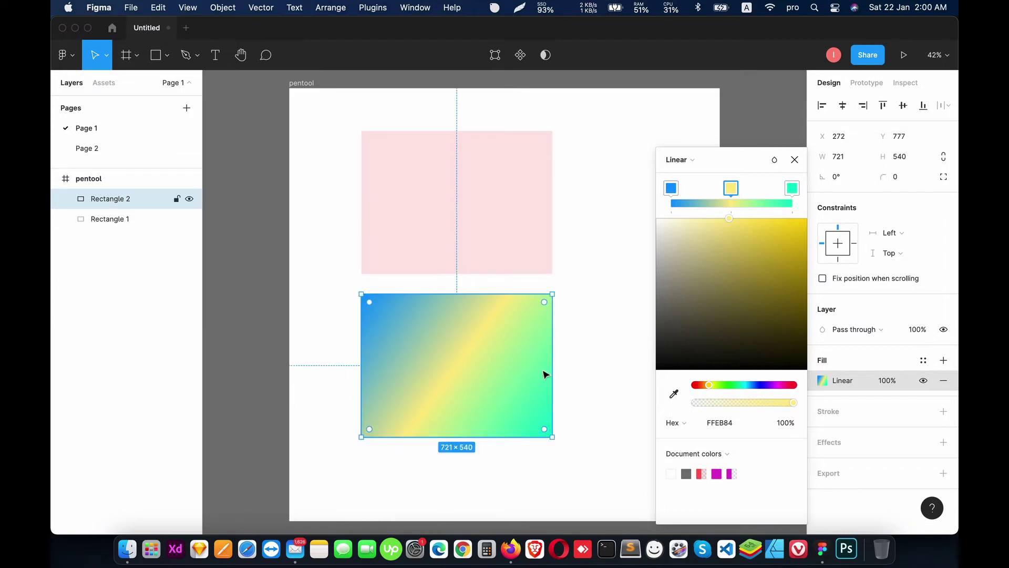
click(608, 325)
click(427, 373)
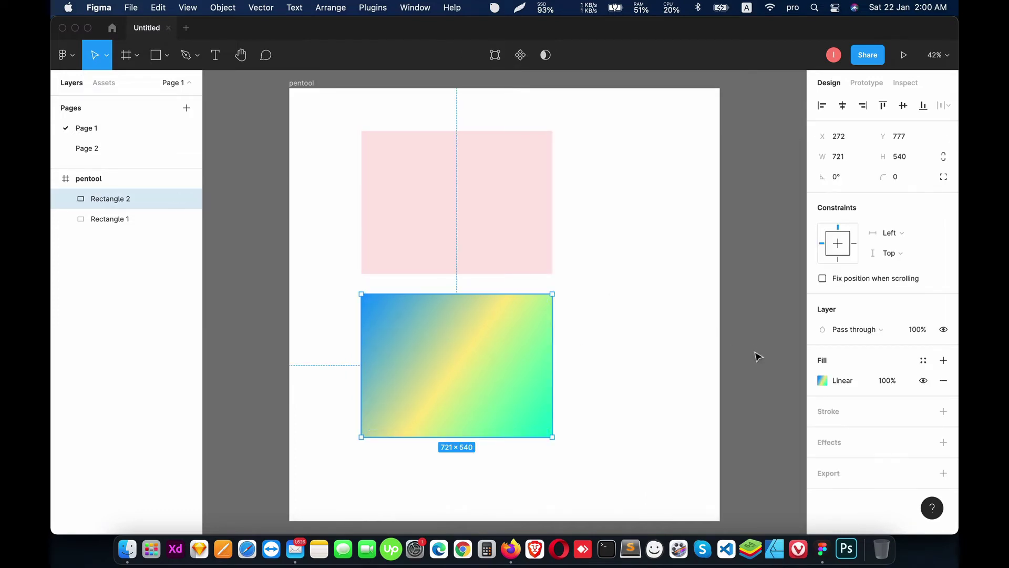
Change the gradient rectangle's fill type from Linear to Radial.
click(837, 386)
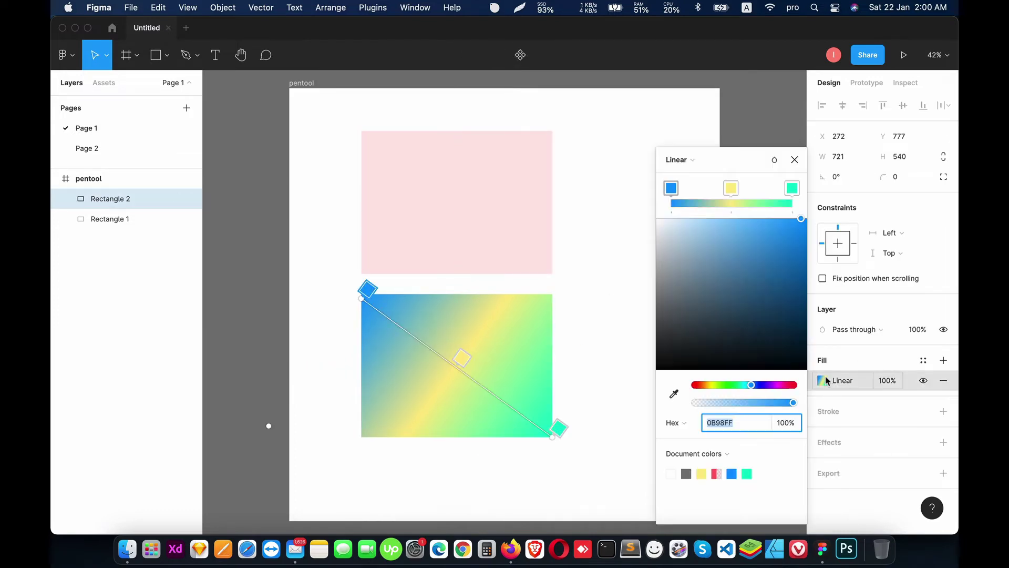
click(674, 160)
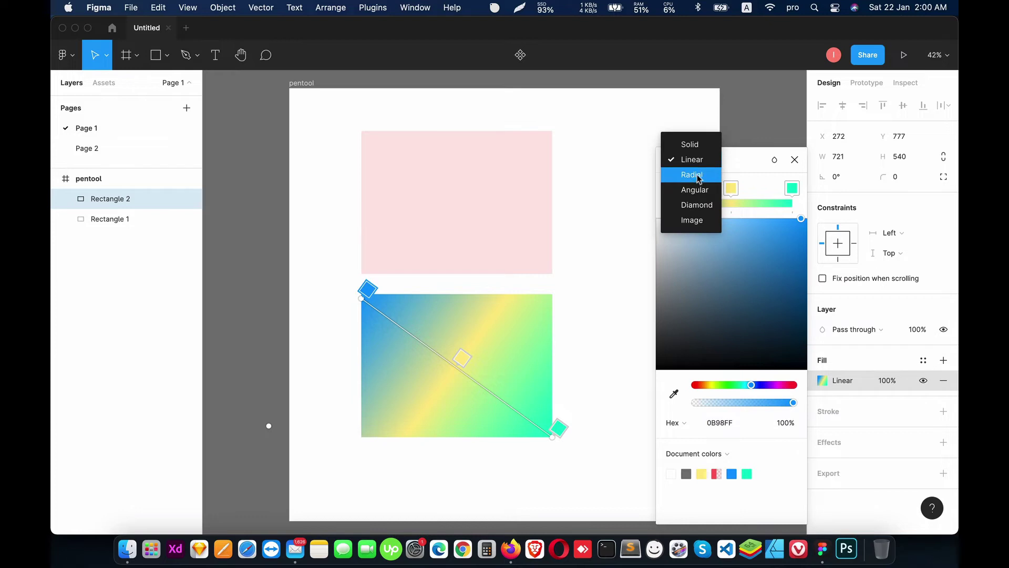
click(691, 176)
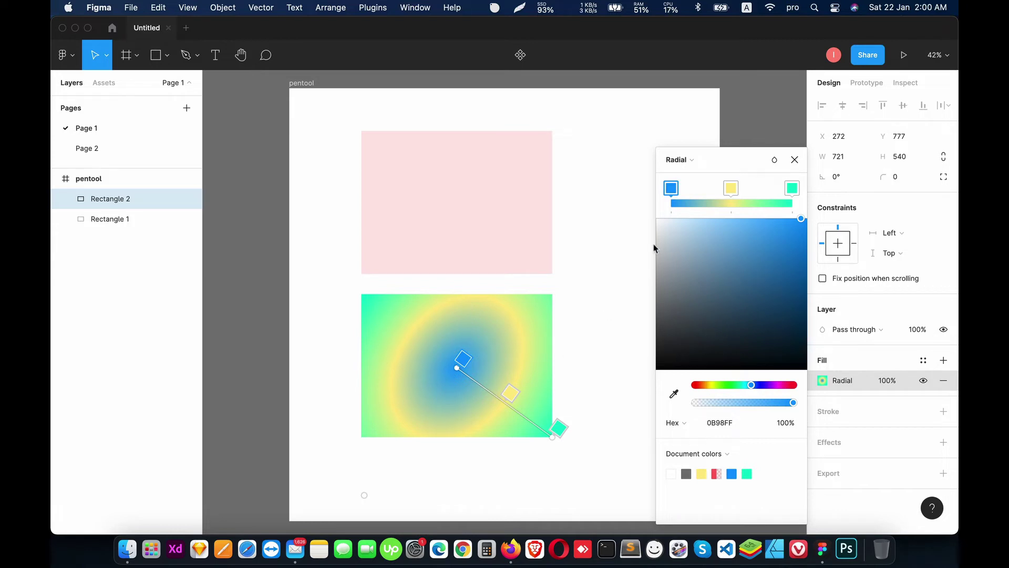
Recolour the radial gradient's stops: purple D356FF at the start, yellow FFDA15 in the middle, and green 00BB99 at the end.
drag(764, 387, 773, 385)
drag(787, 274, 758, 212)
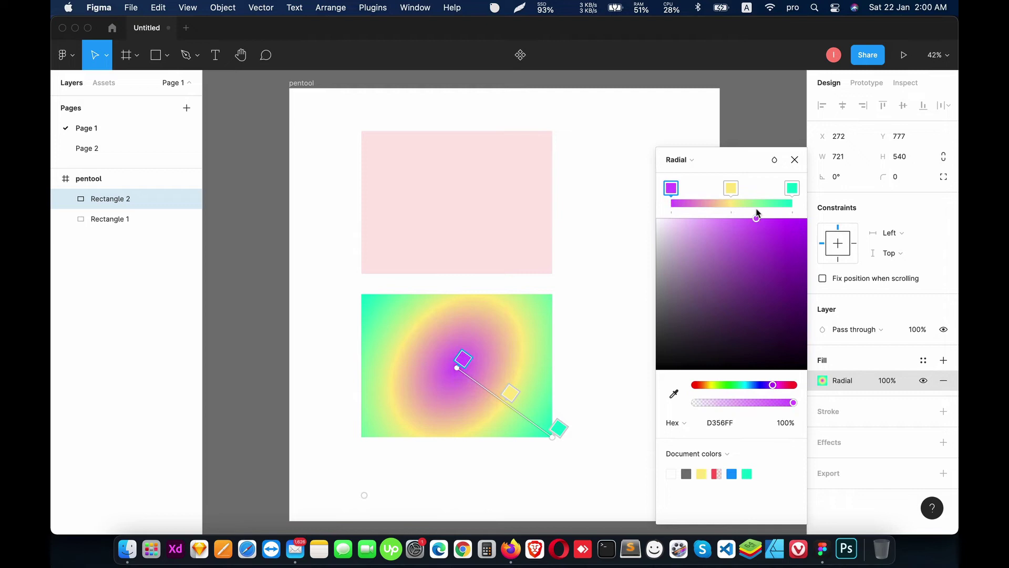
click(730, 188)
drag(755, 302, 796, 221)
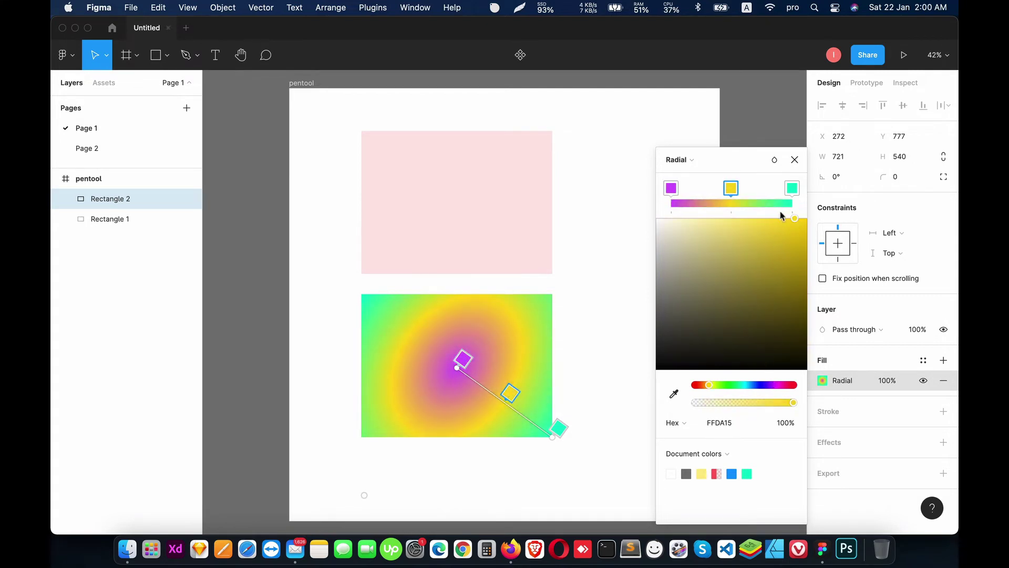
click(791, 193)
drag(763, 263, 831, 266)
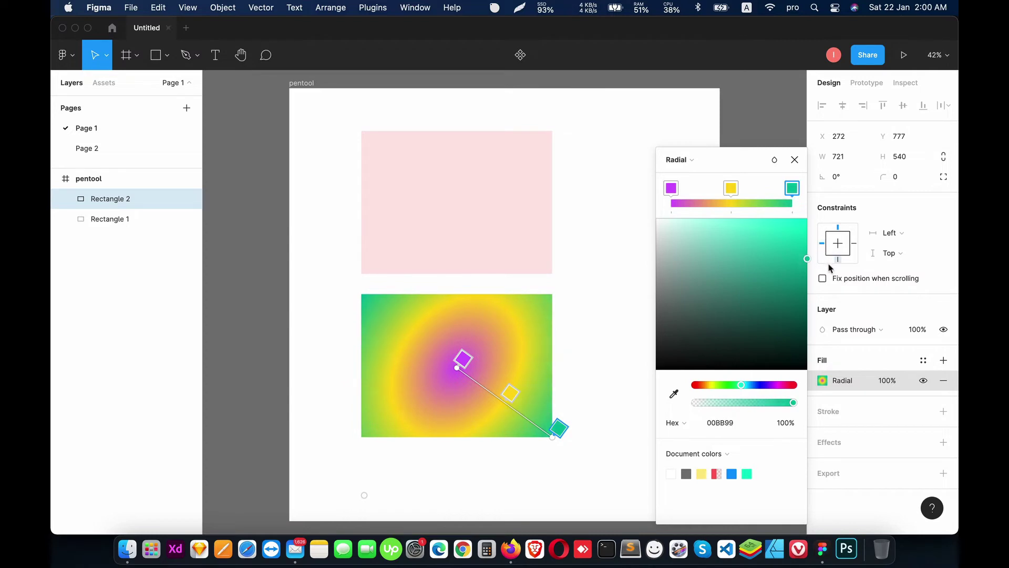
Change the fill type to Angular and brighten the gradient's end stop to turquoise.
click(682, 164)
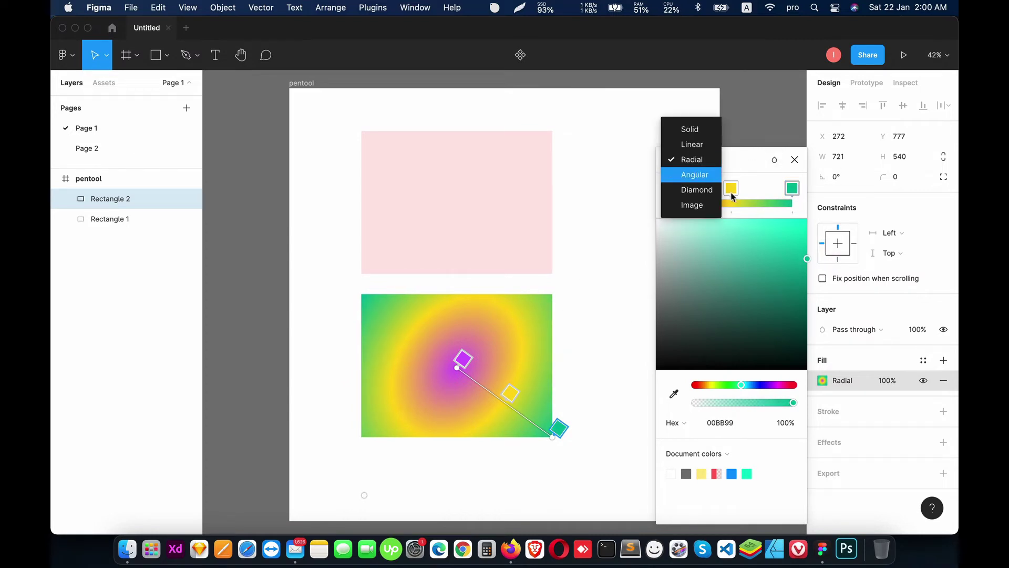
click(692, 179)
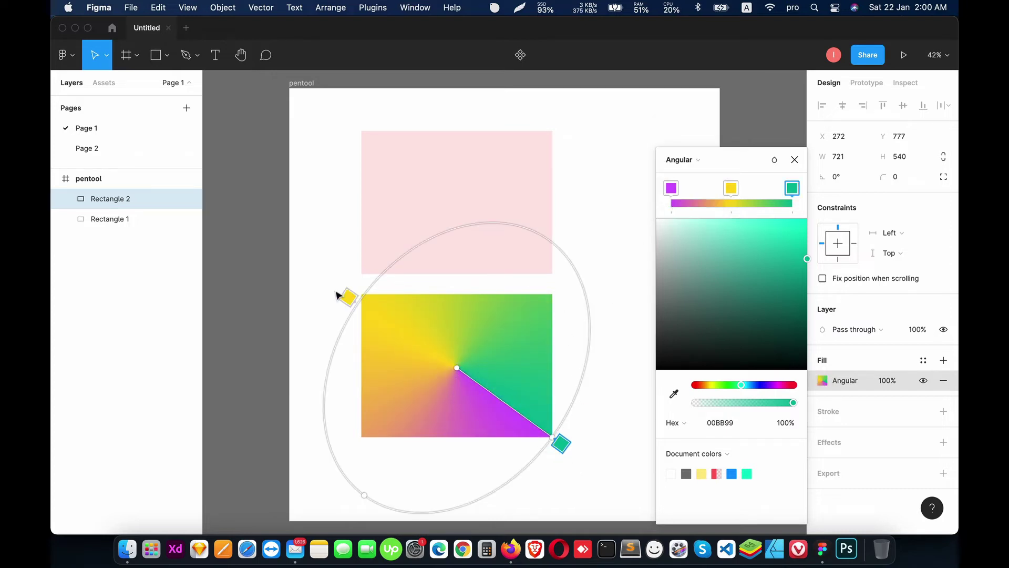
drag(711, 307, 799, 226)
Darken the angular gradient's middle stop to 53503F, then delete that stop.
click(731, 187)
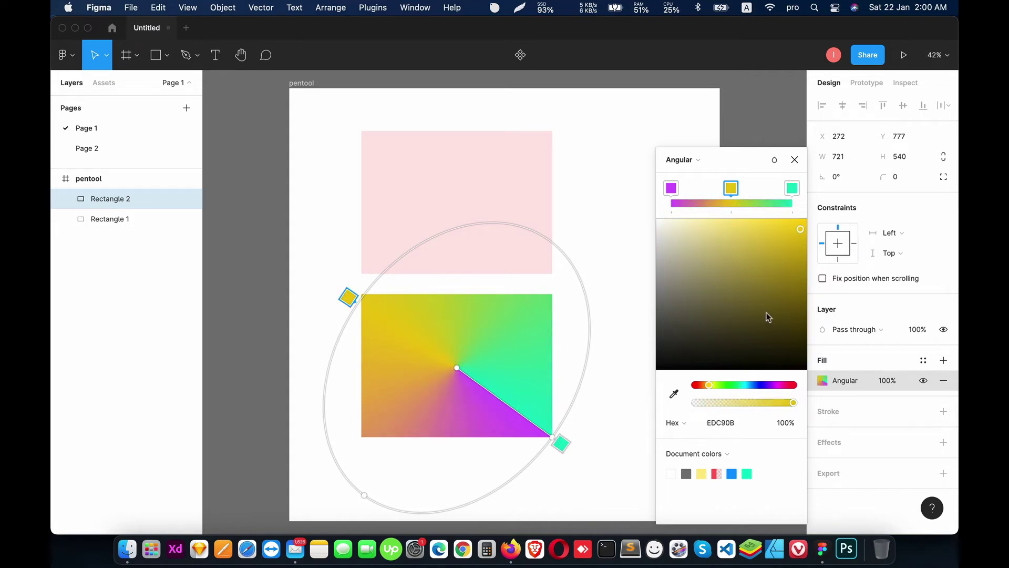
drag(766, 316, 693, 324)
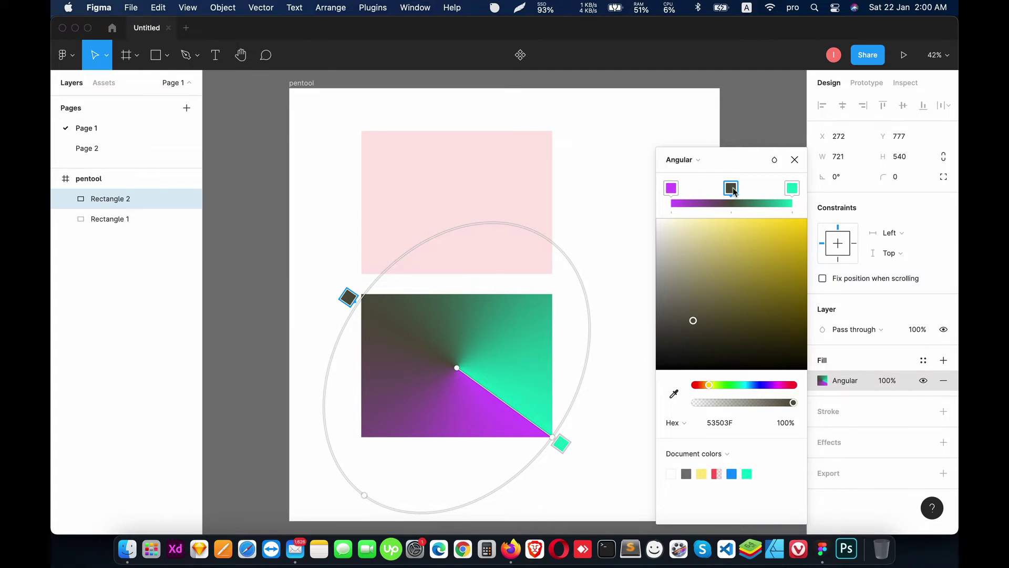
key(Delete)
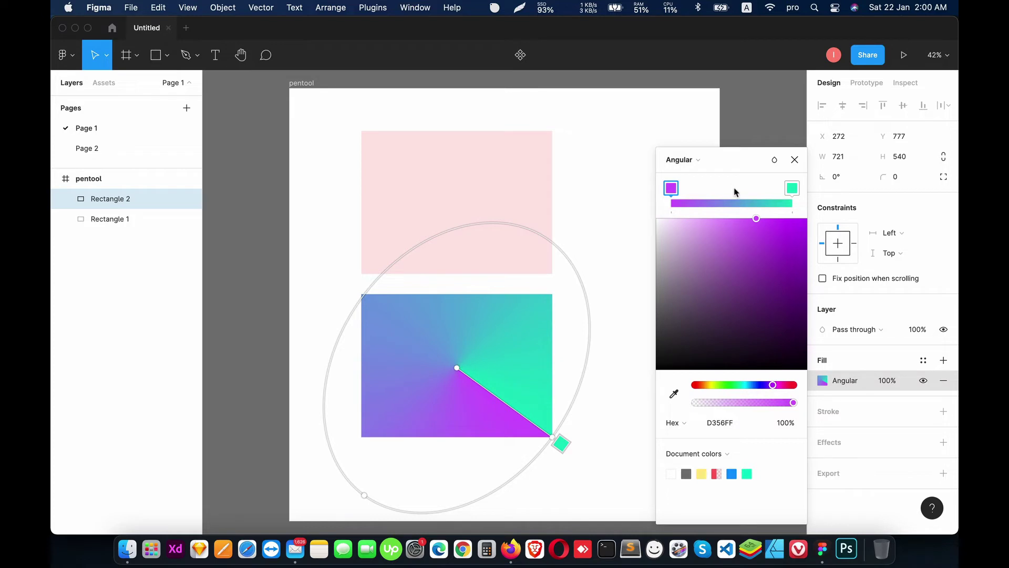
Move the turquoise end stop to the middle of the gradient and darken it to 273A37.
click(733, 189)
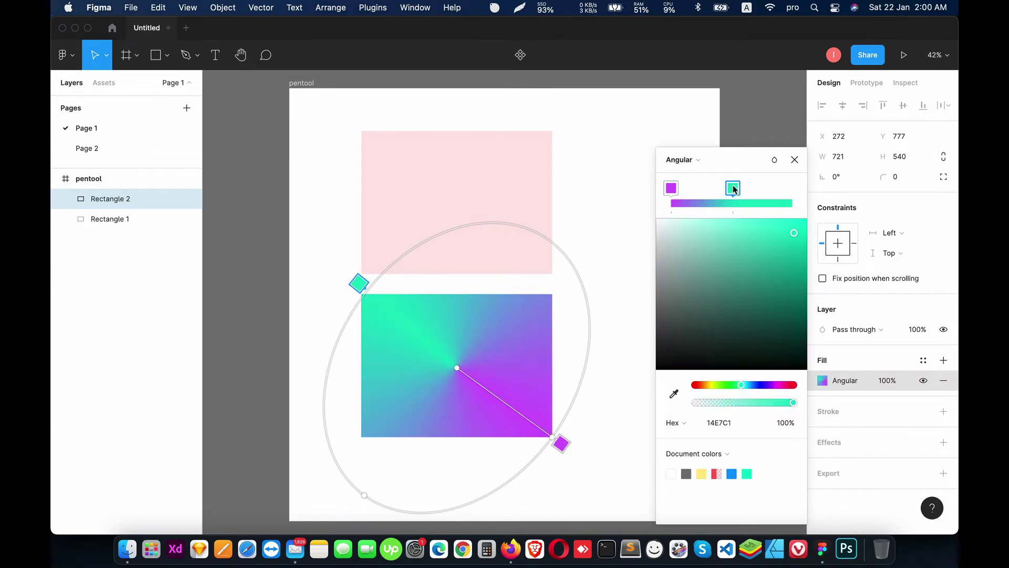
drag(788, 319, 701, 329)
drag(780, 281, 706, 336)
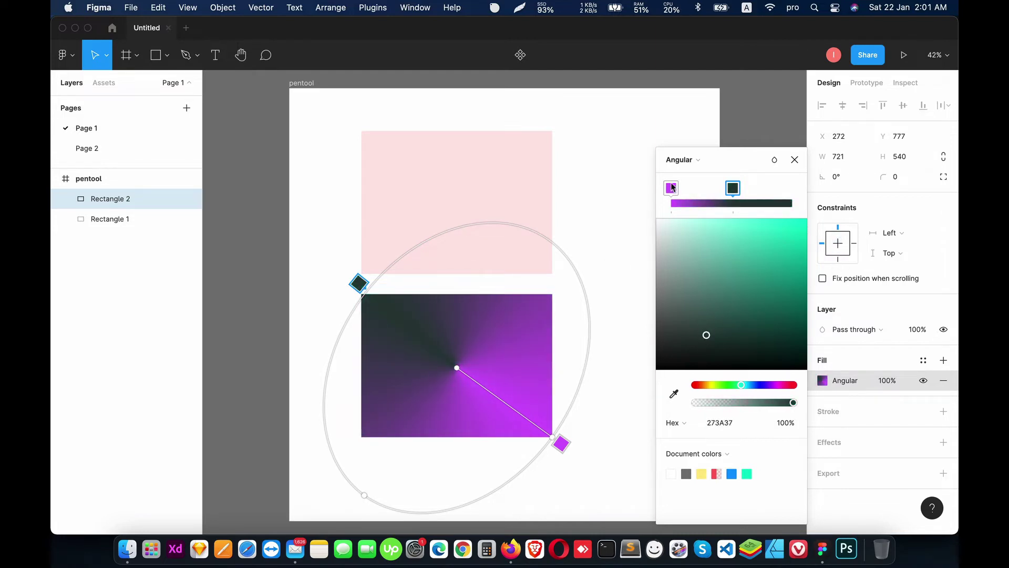
Change the fill type to Diamond, then brighten the dark stop to turquoise and slide it to the gradient's end.
click(699, 164)
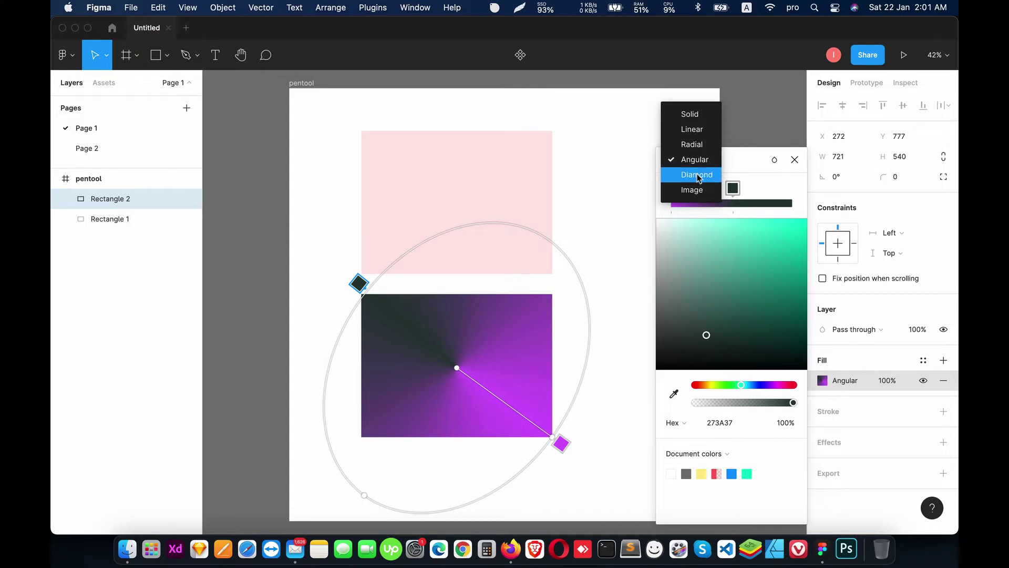
click(697, 176)
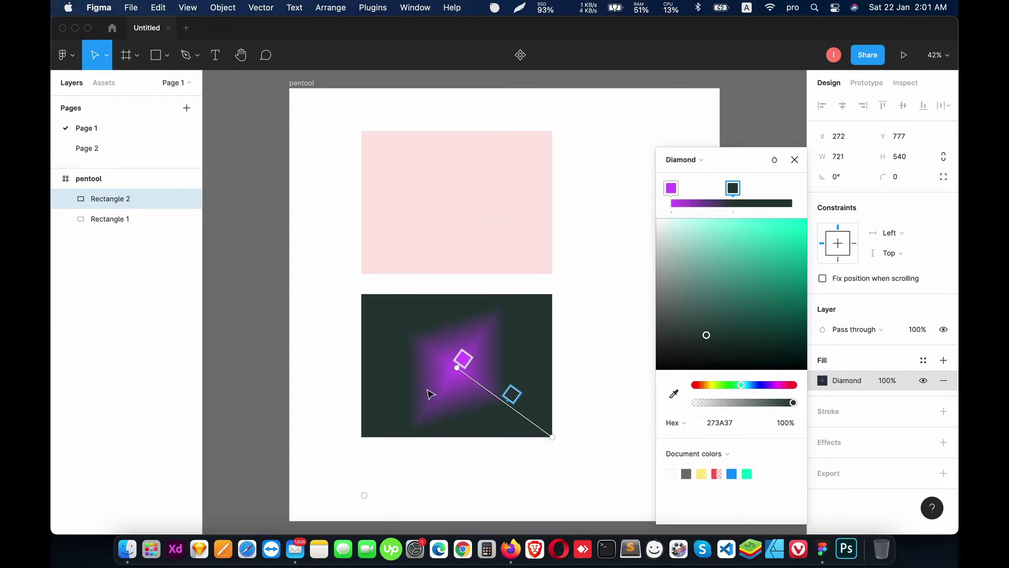
drag(772, 268, 796, 237)
drag(735, 189, 793, 190)
Recolour the diamond gradient's starting stop to bright green 3FFF20.
click(672, 189)
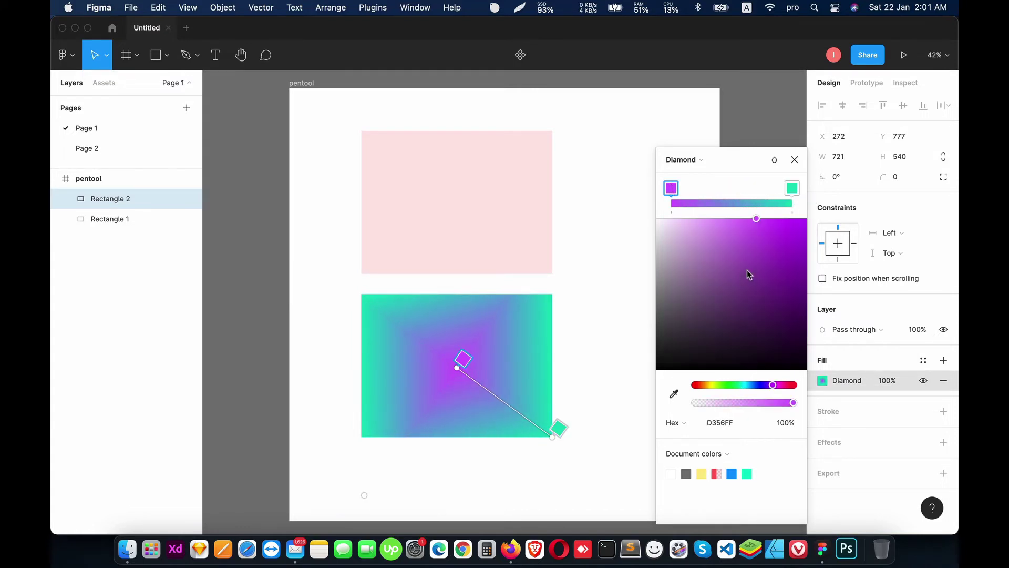
drag(746, 269, 822, 278)
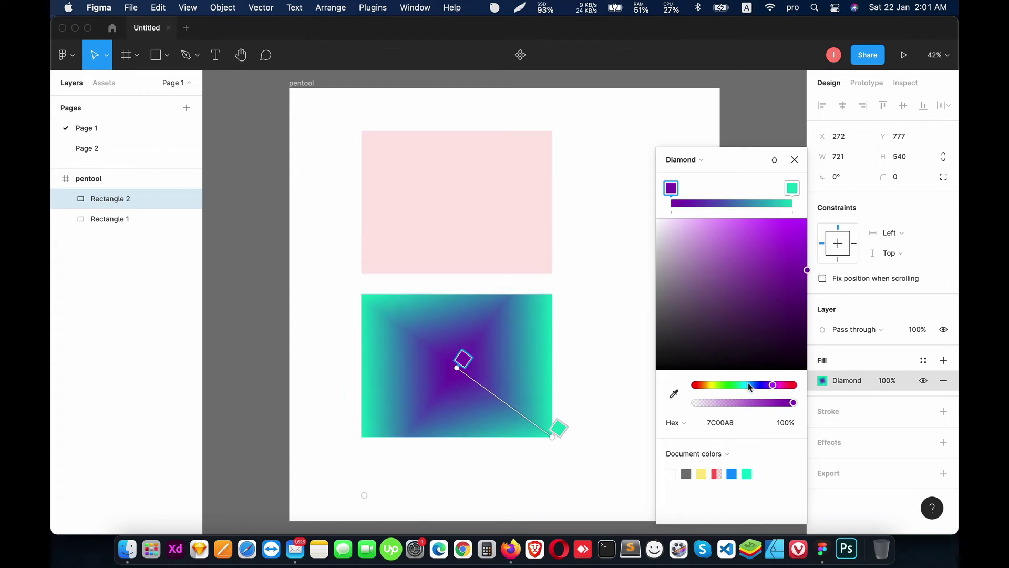
mouse_move(716, 385)
mouse_down()
mouse_move(692, 385)
mouse_move(727, 384)
mouse_up()
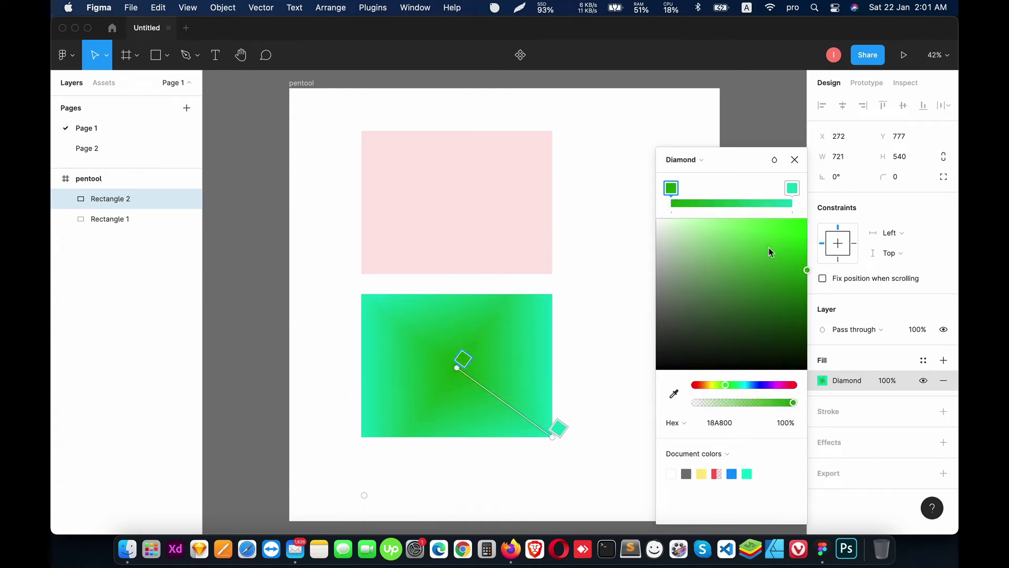
drag(768, 247, 788, 219)
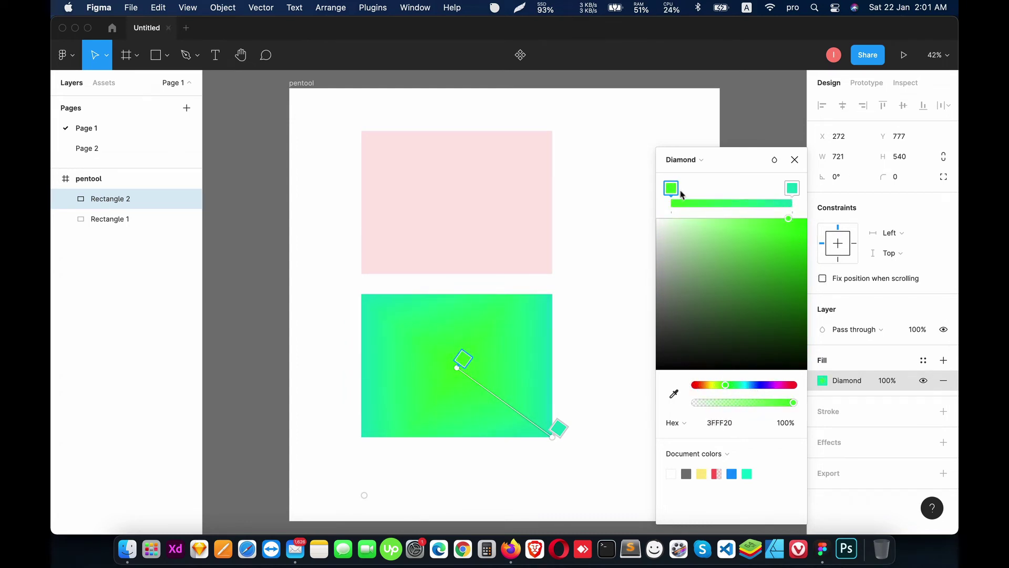
Close the fill's colour picker and move the gradient rectangle up to Y 758.
click(683, 159)
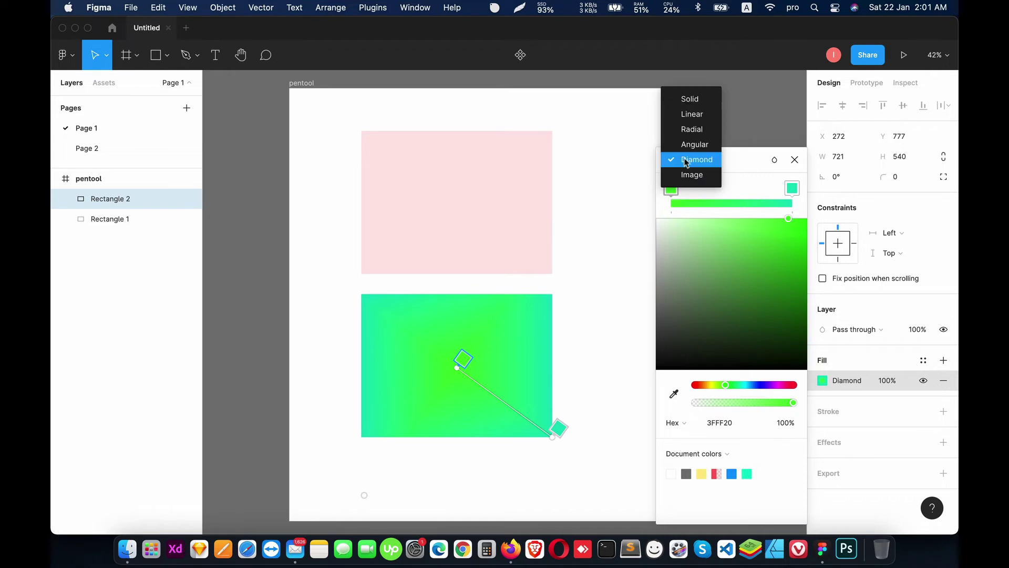
click(594, 319)
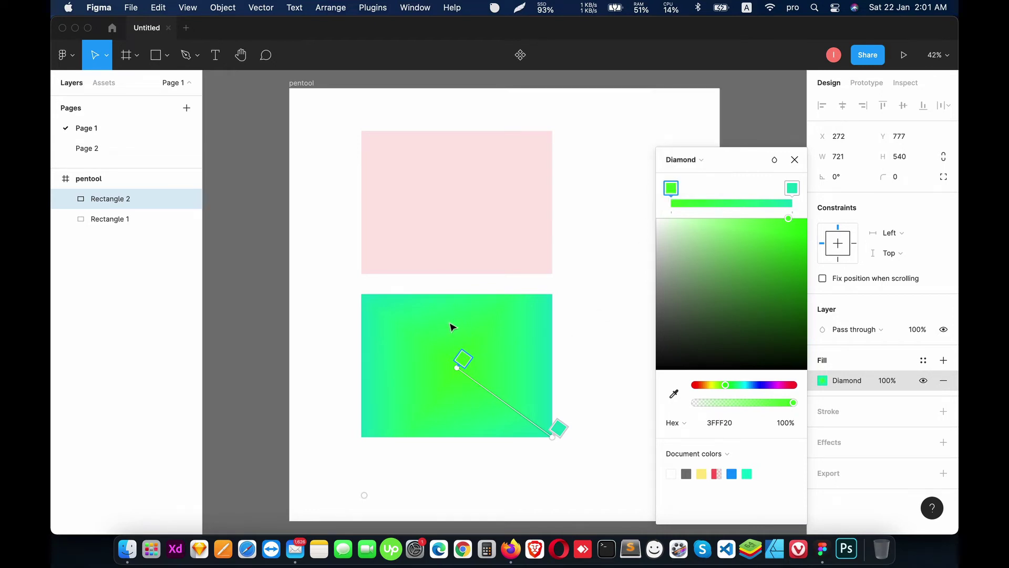
click(795, 159)
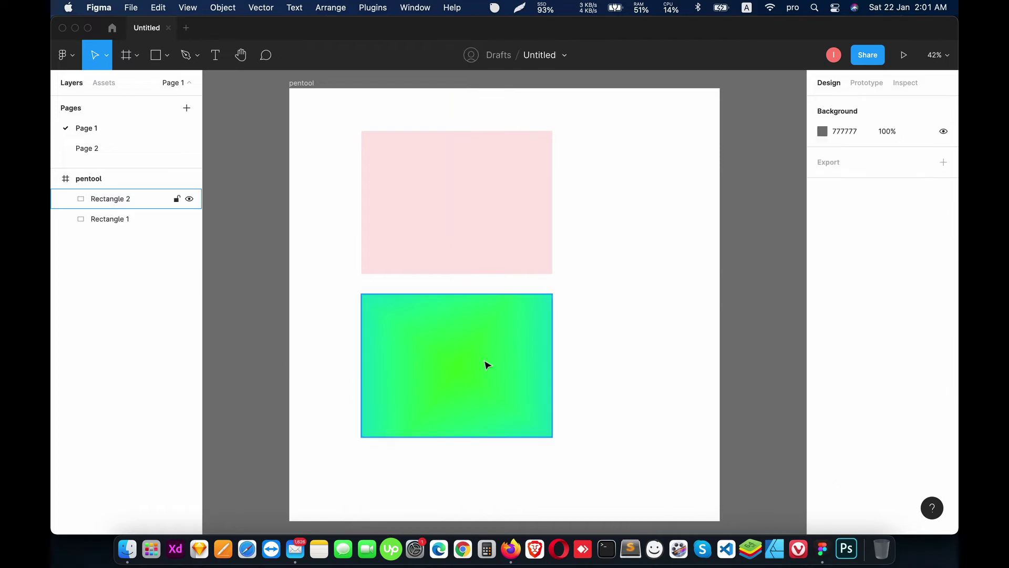
drag(478, 364, 476, 360)
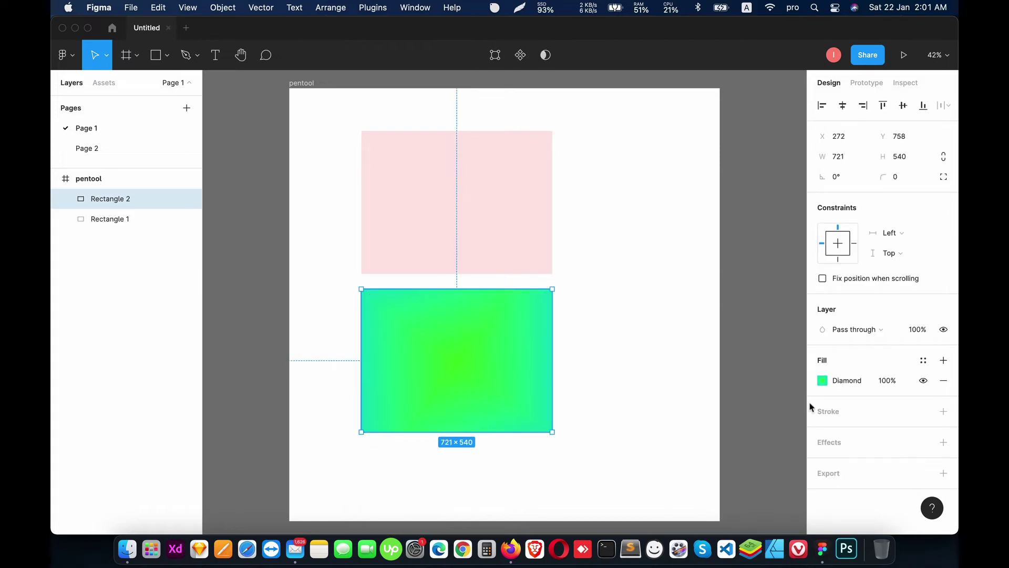
Add a black 000000 stroke to the gradient rectangle and move the rectangle to X 334, Y 844.
click(936, 414)
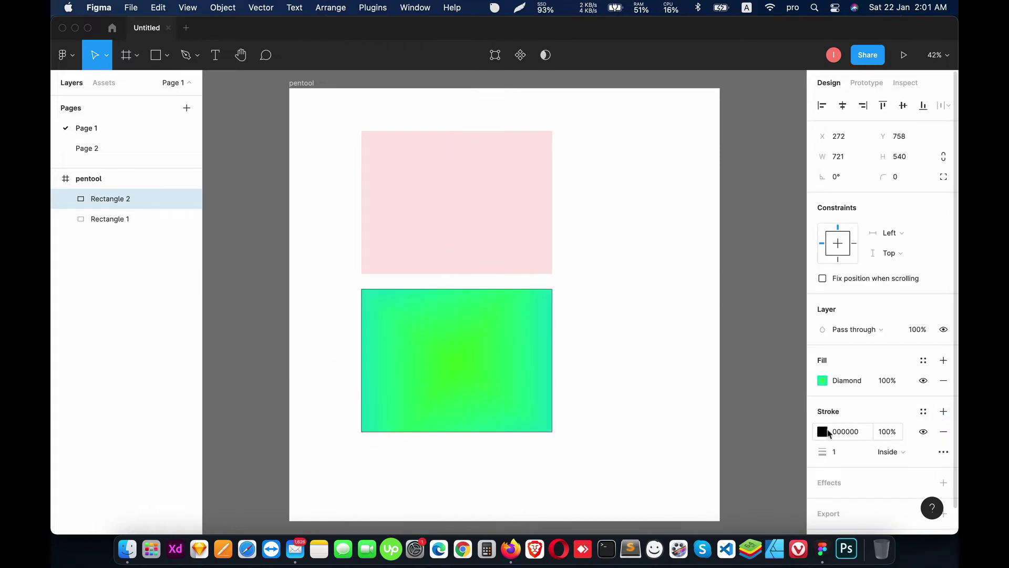
drag(493, 374, 509, 397)
Set the rectangle's stroke weight to 5, then increase it to 10.
click(850, 457)
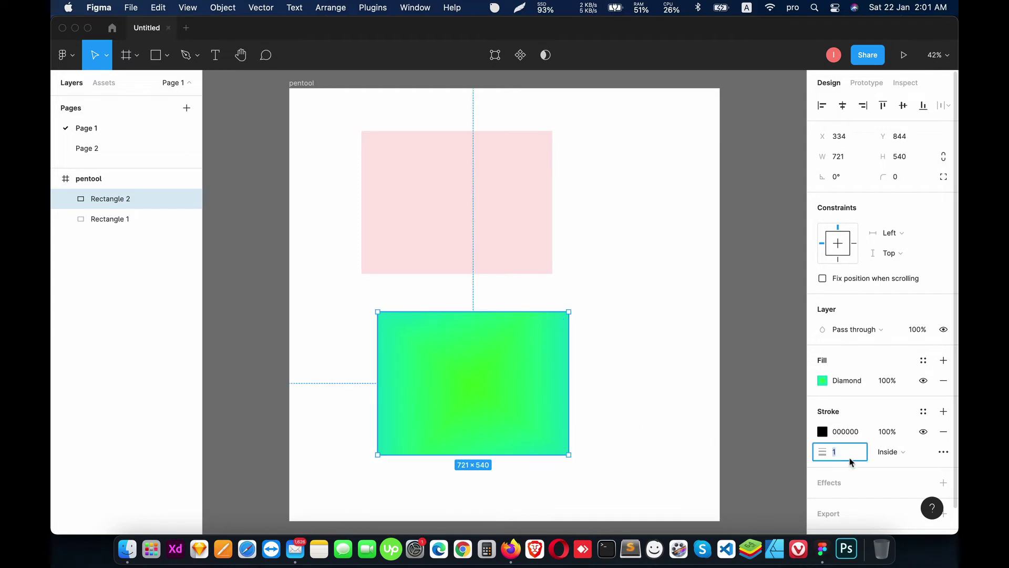
text(5)
key(Return)
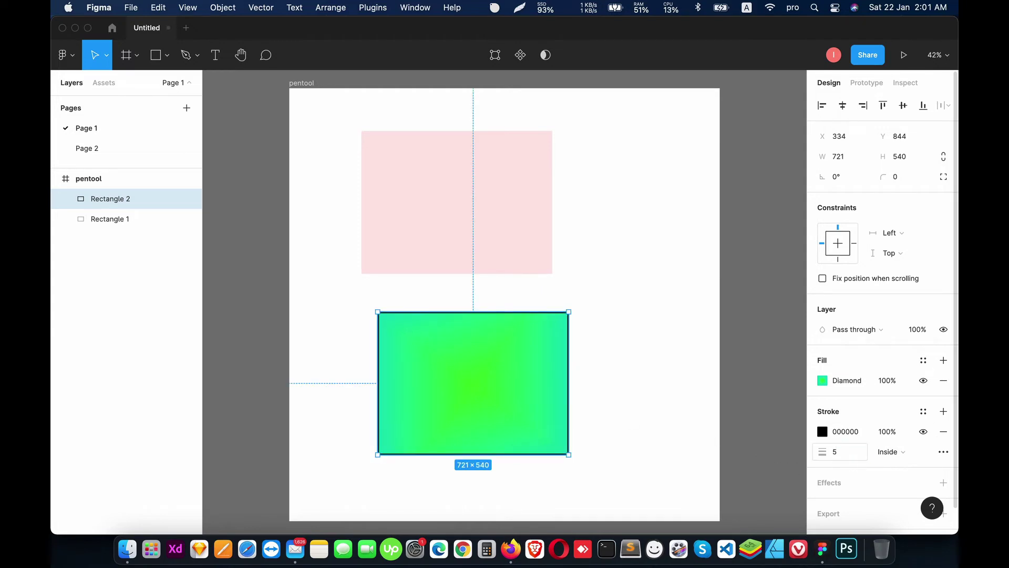
click(857, 453)
text(10)
key(Return)
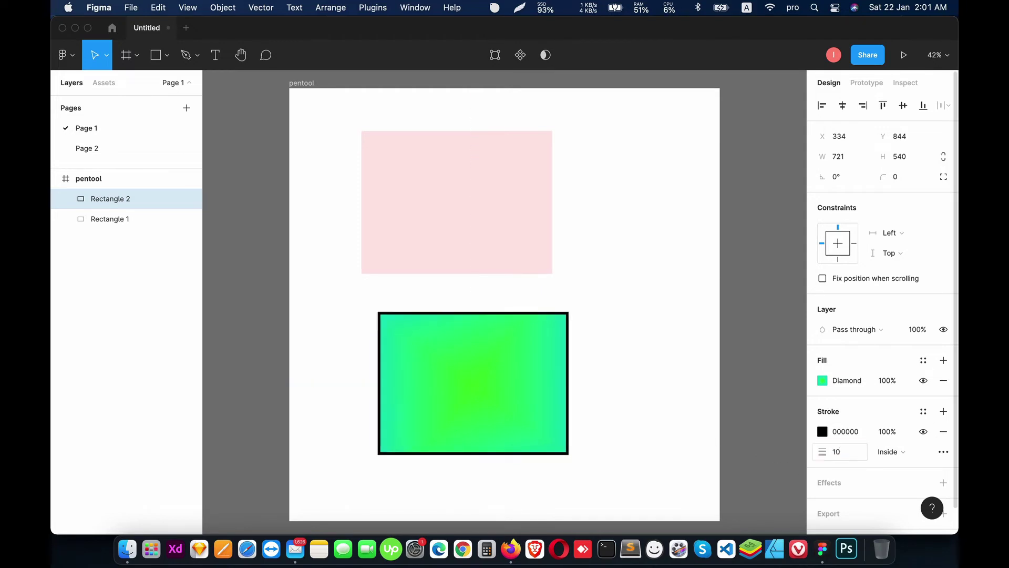
Align the gradient rectangle's stroke to Center, switch it back to Inside, and finally set it to Outside.
click(903, 452)
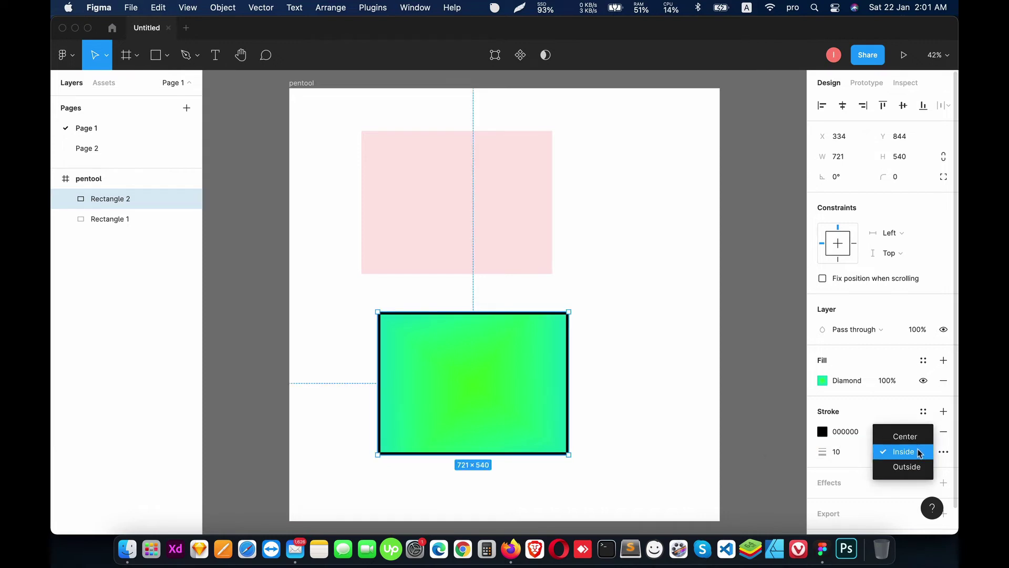
click(911, 446)
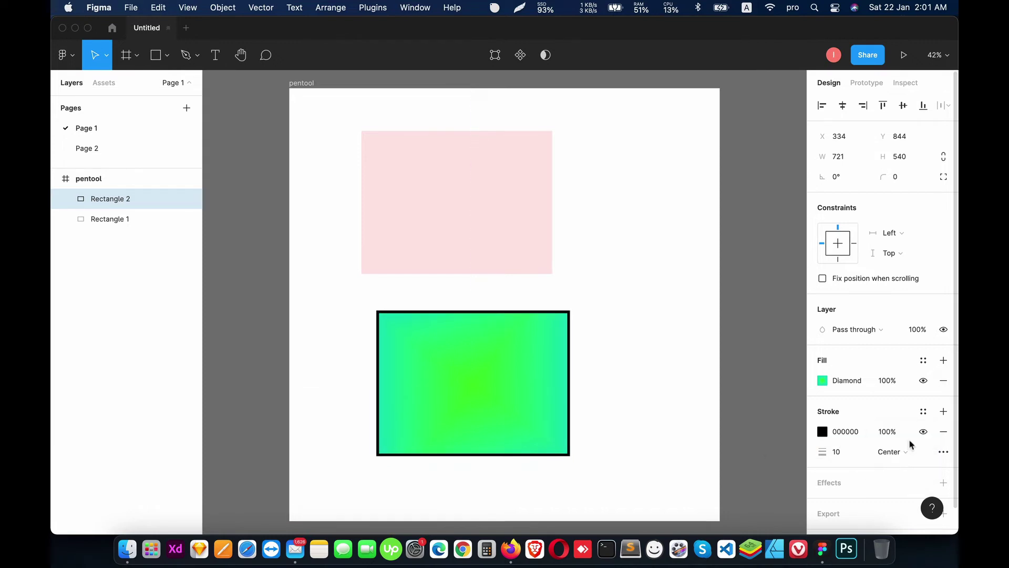
click(894, 451)
click(898, 467)
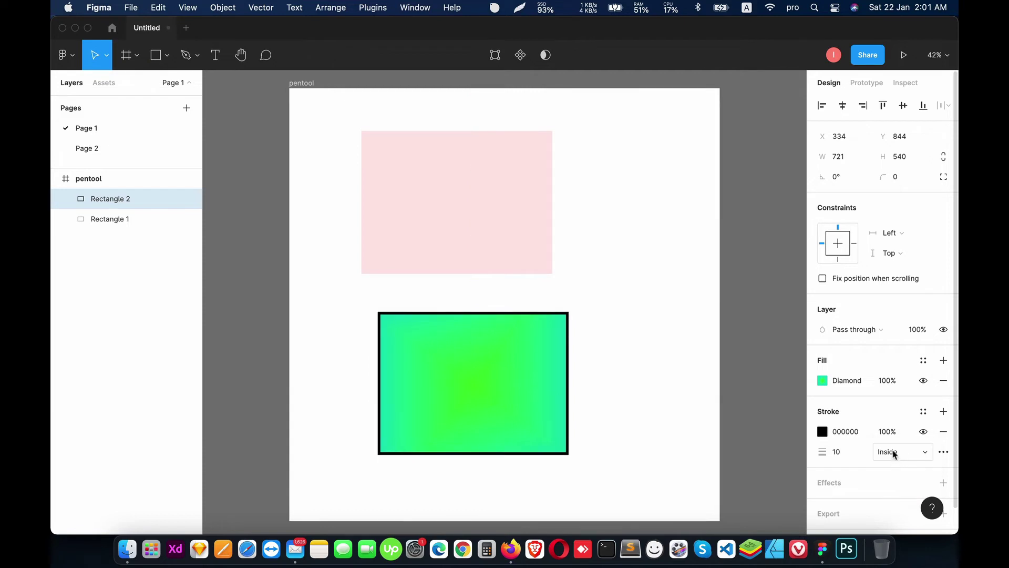
click(894, 451)
click(902, 468)
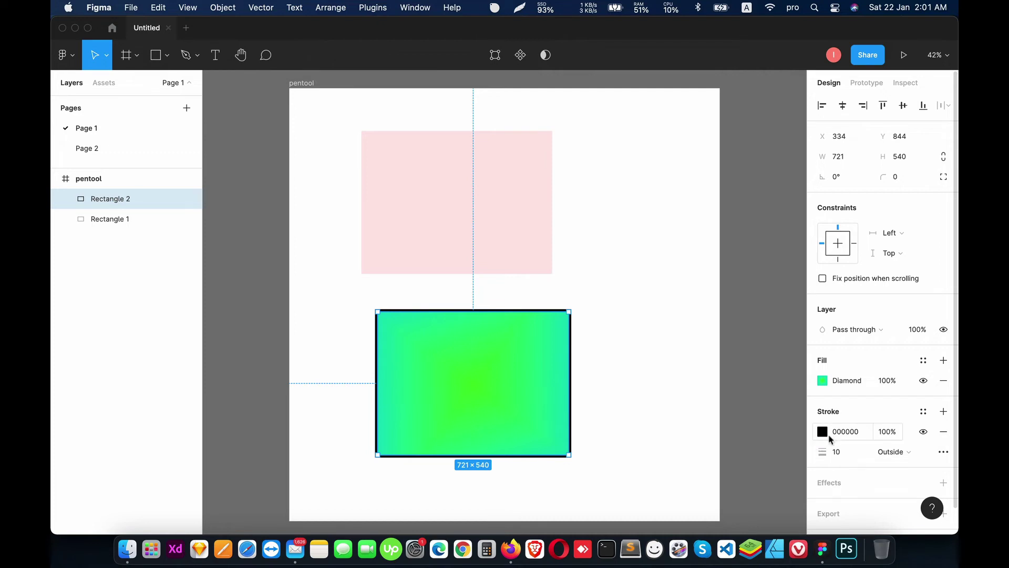
Recolour the gradient rectangle's stroke to bright blue 1C40FF.
click(824, 436)
mouse_move(739, 255)
mouse_down()
mouse_move(772, 270)
mouse_move(779, 242)
mouse_up()
drag(767, 387, 759, 386)
drag(784, 240, 791, 218)
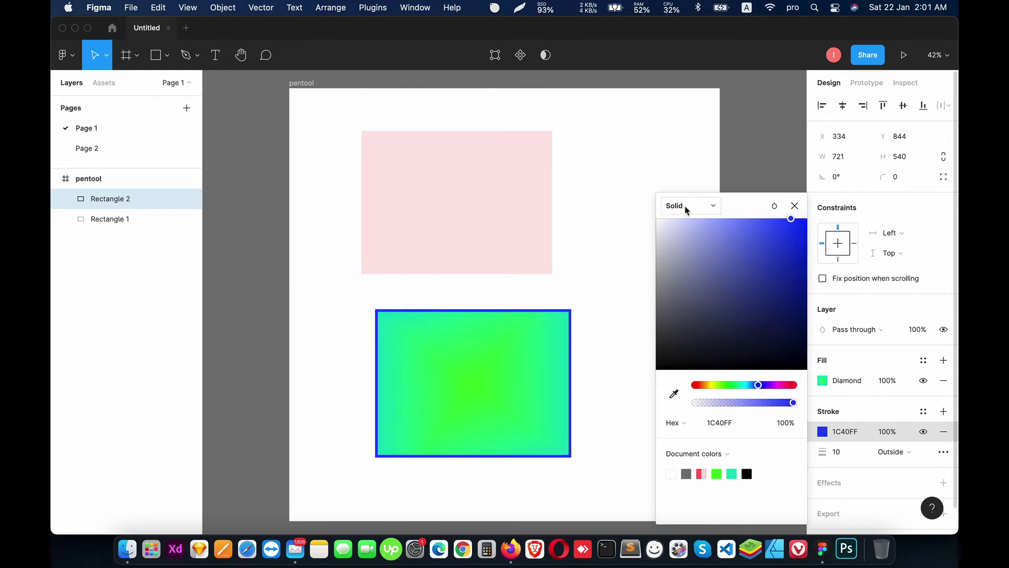
Try a linear gradient on the stroke with its starting stop darkened to 0528DC, and return the stroke to Solid.
click(675, 205)
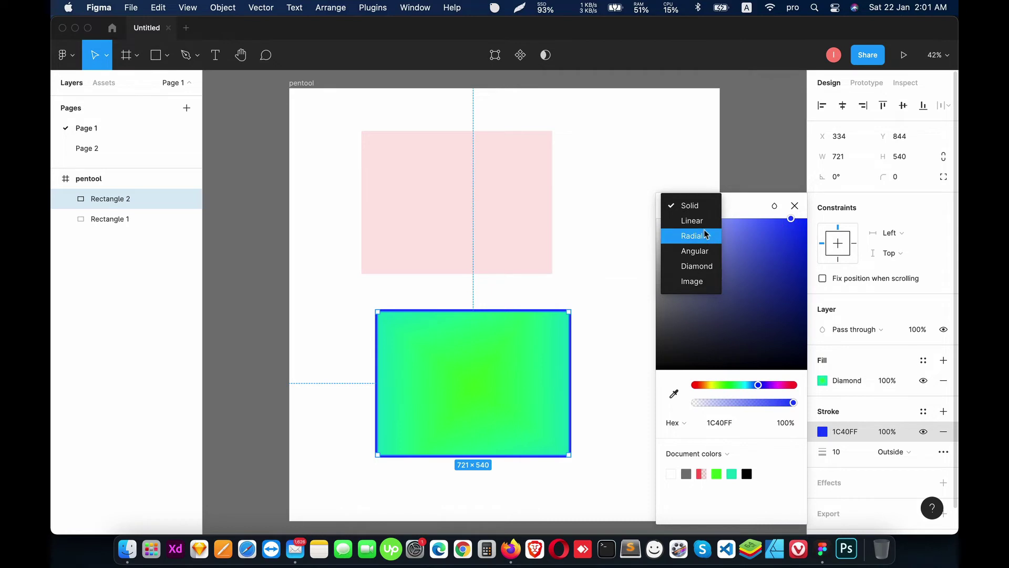
click(692, 220)
mouse_move(782, 292)
mouse_down()
mouse_move(777, 247)
mouse_move(803, 239)
mouse_up()
click(677, 159)
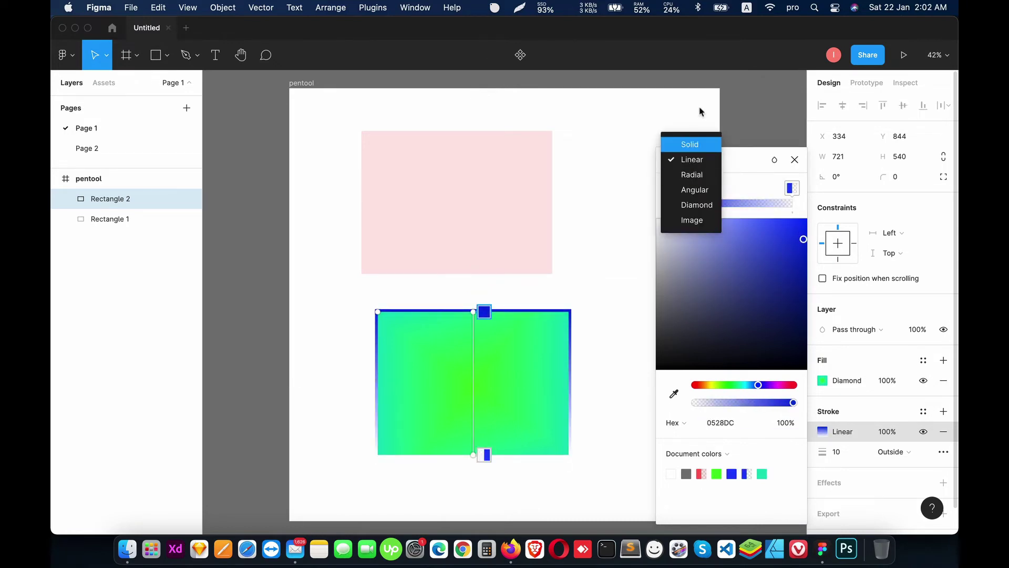
click(697, 144)
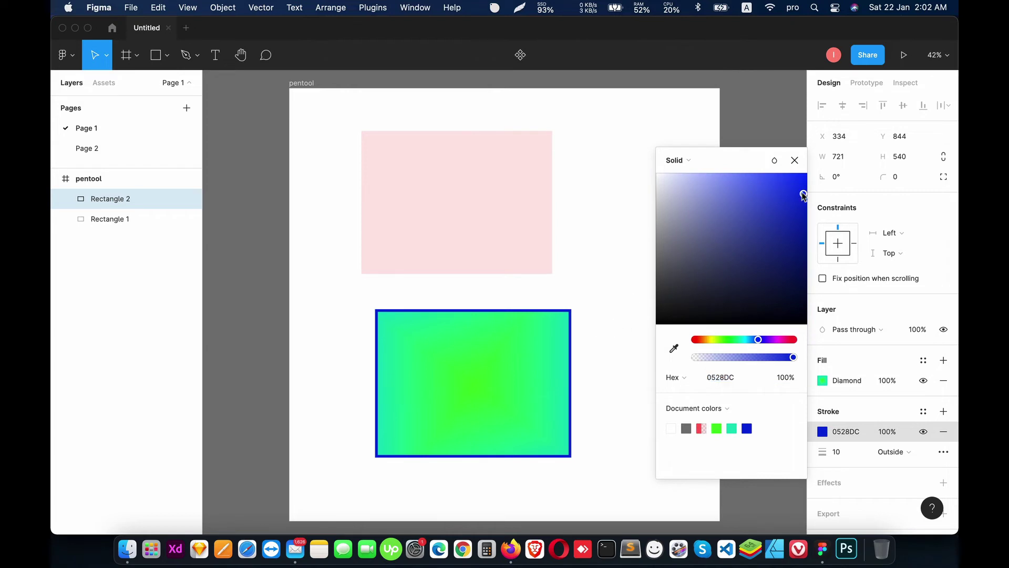
Close the stroke's colour picker and move the gradient rectangle to X 272, Y 753.
click(795, 160)
drag(444, 354, 430, 331)
Add the text "Hello" in the empty area beside the gradient rectangle, at about X 1206, Y 910.
click(215, 54)
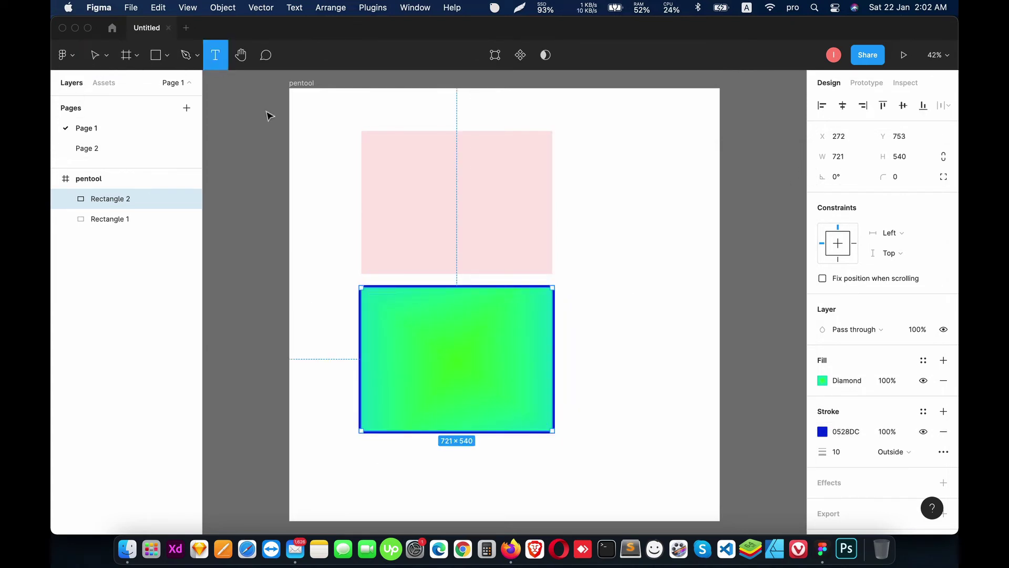
click(608, 330)
text(Hello)
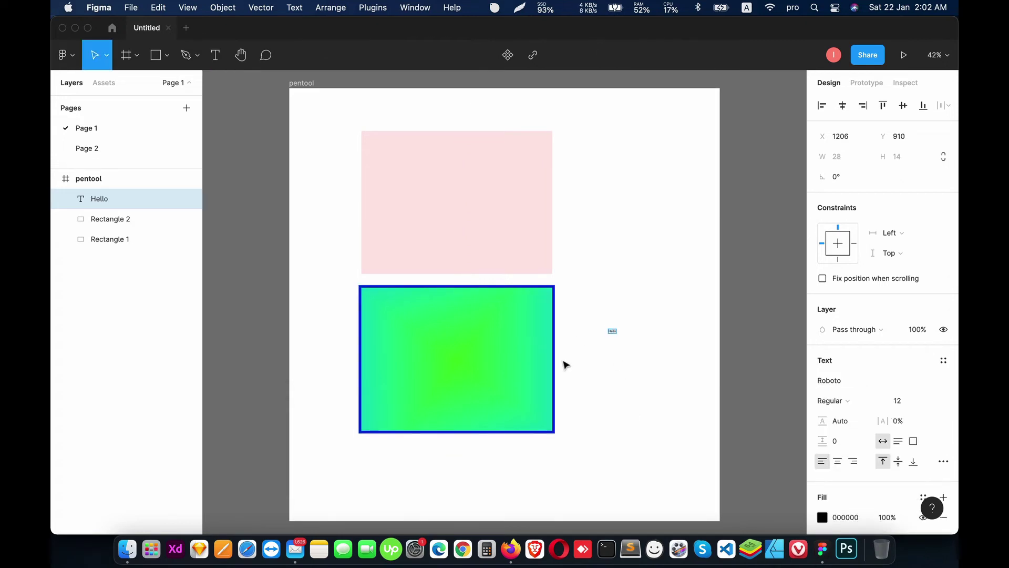
key(Escape)
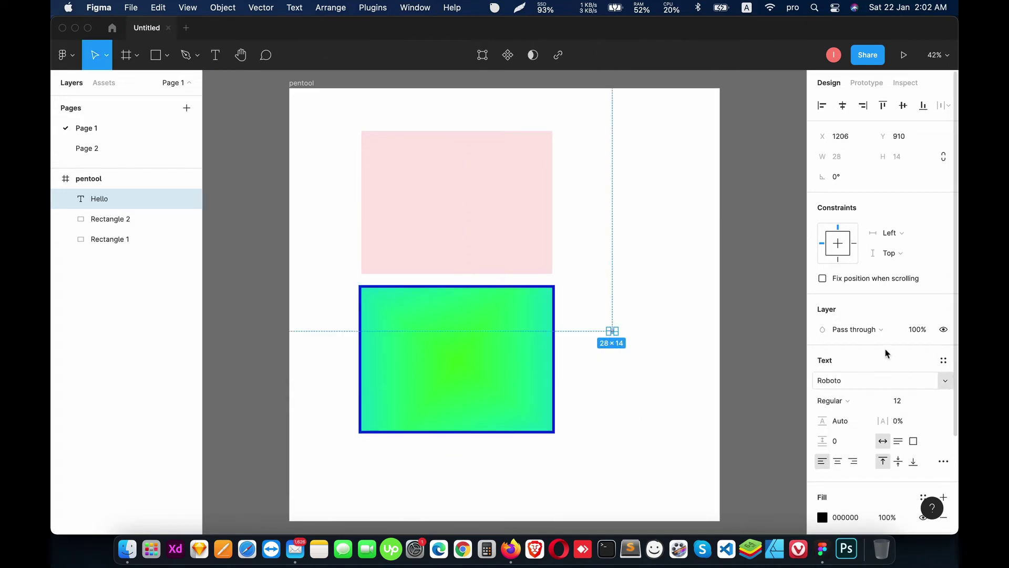
Set the "Hello" text's font size to 50 and its weight to Bold.
click(913, 405)
text(50)
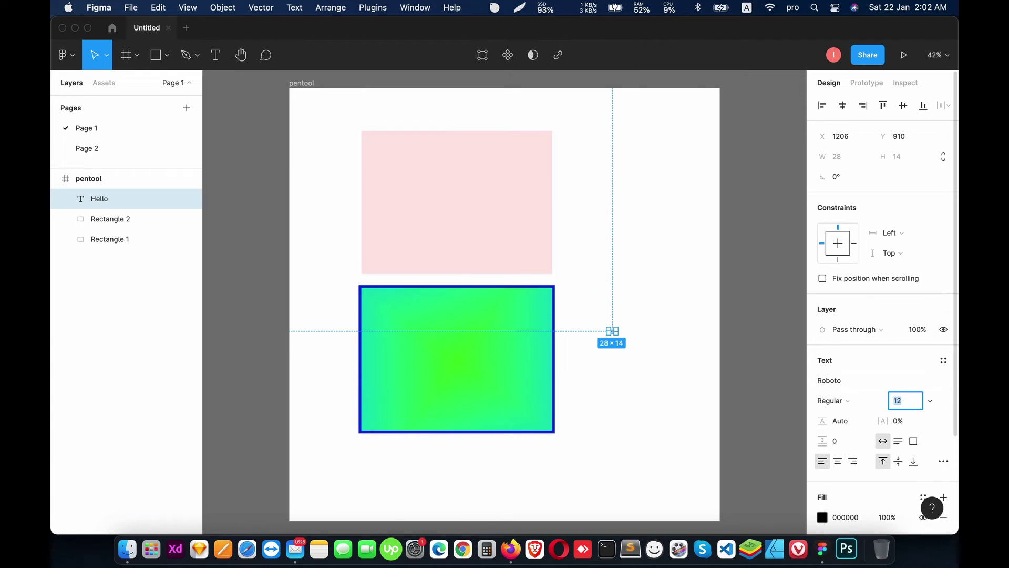
key(Return)
click(833, 401)
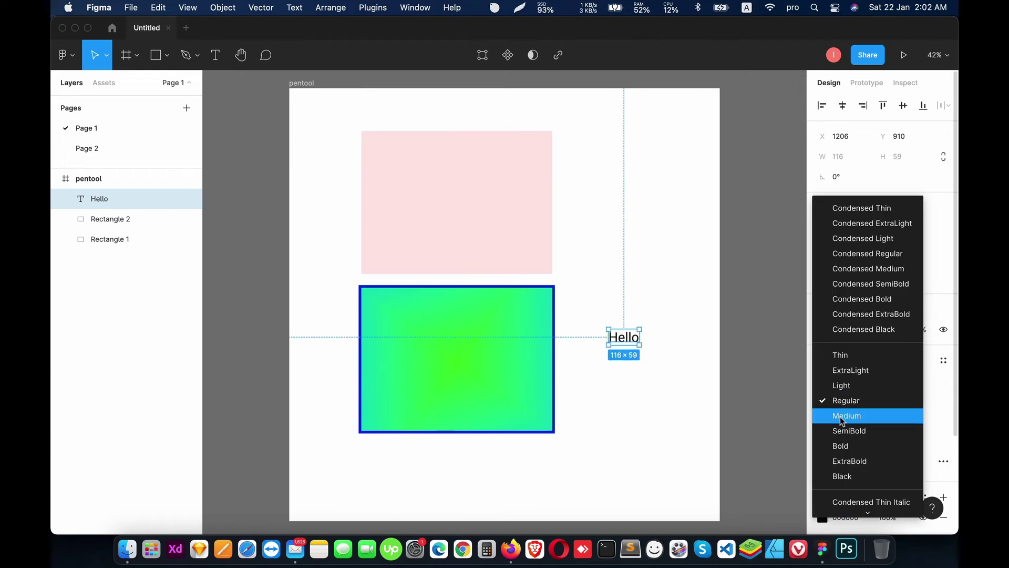
click(841, 444)
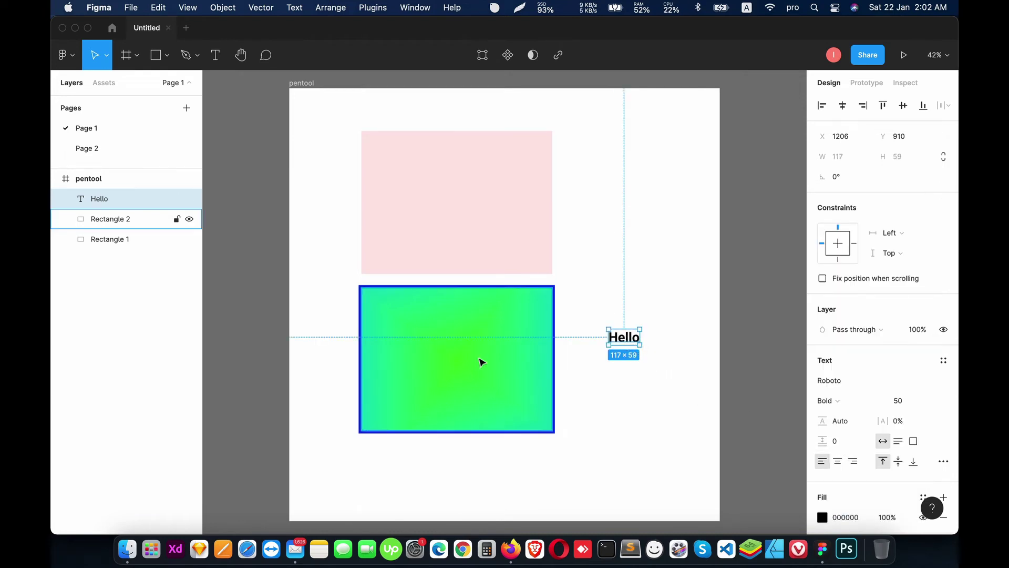
Move the gradient rectangle to X 667, Y 255 and the "Hello" text to X 458, Y 970.
drag(460, 361, 564, 229)
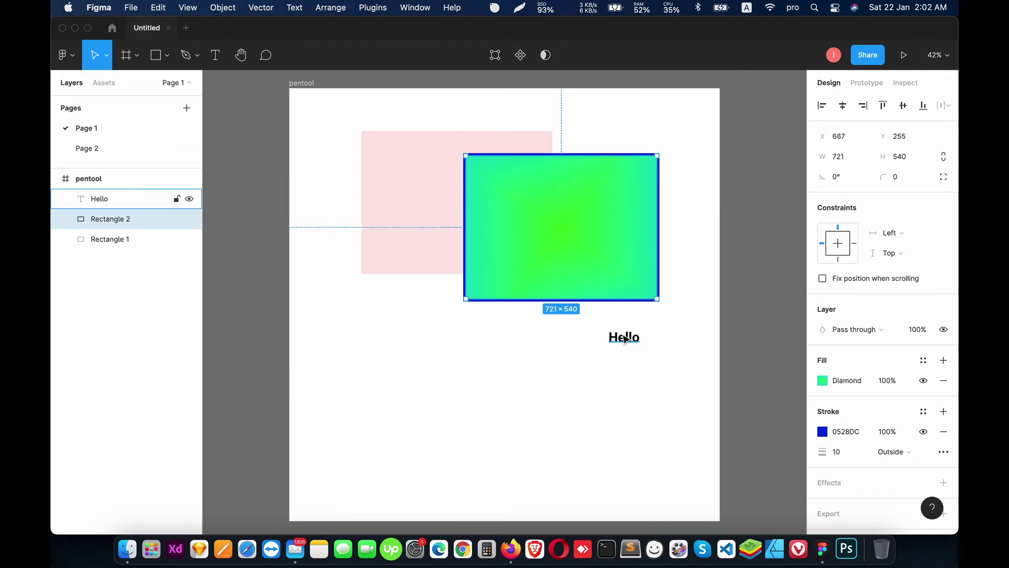
drag(615, 338, 417, 353)
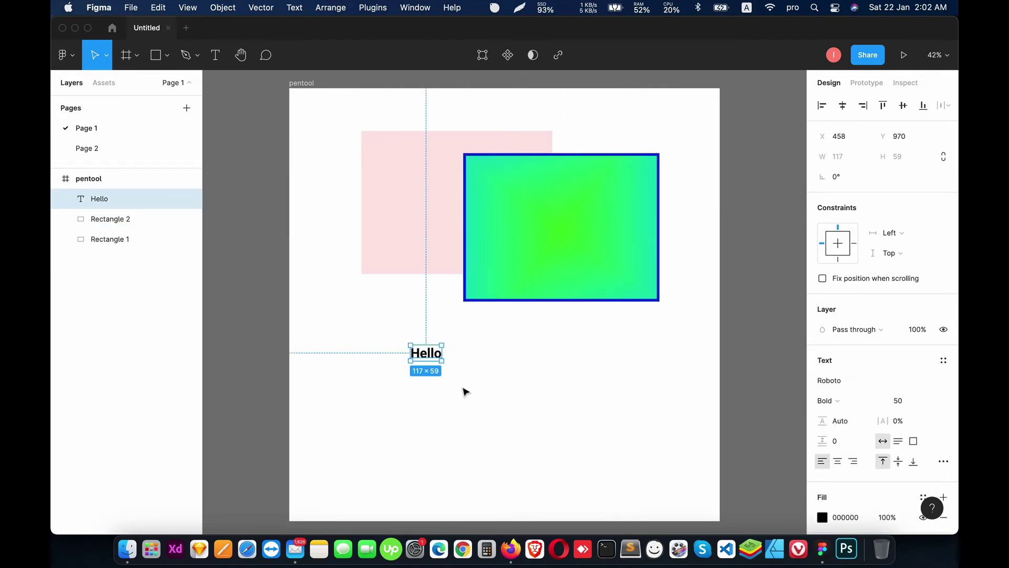
Extend the "Hello" text to read "Hello YouTube".
double_click(423, 354)
key(Right)
text(Y)
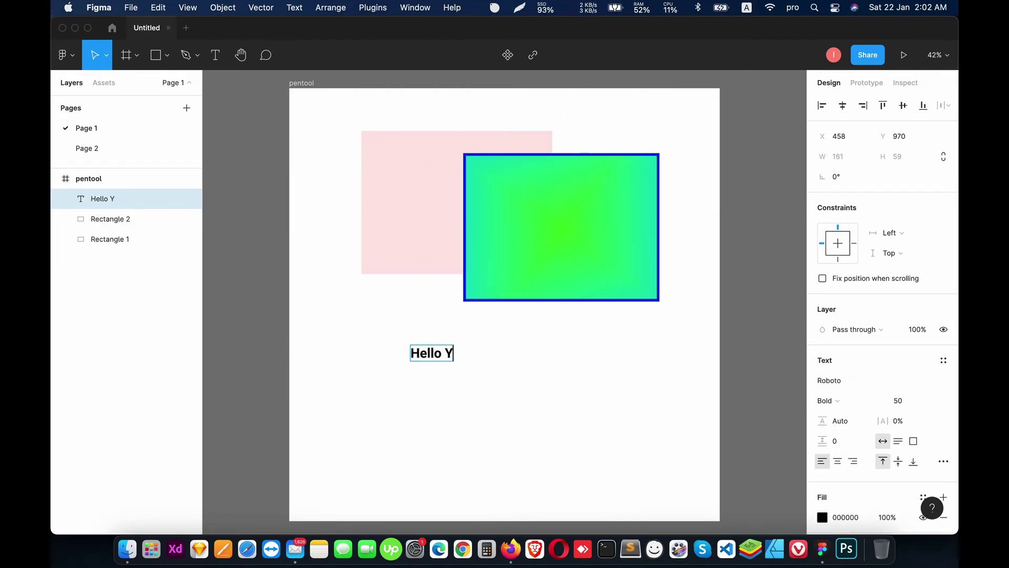
text(ouTube)
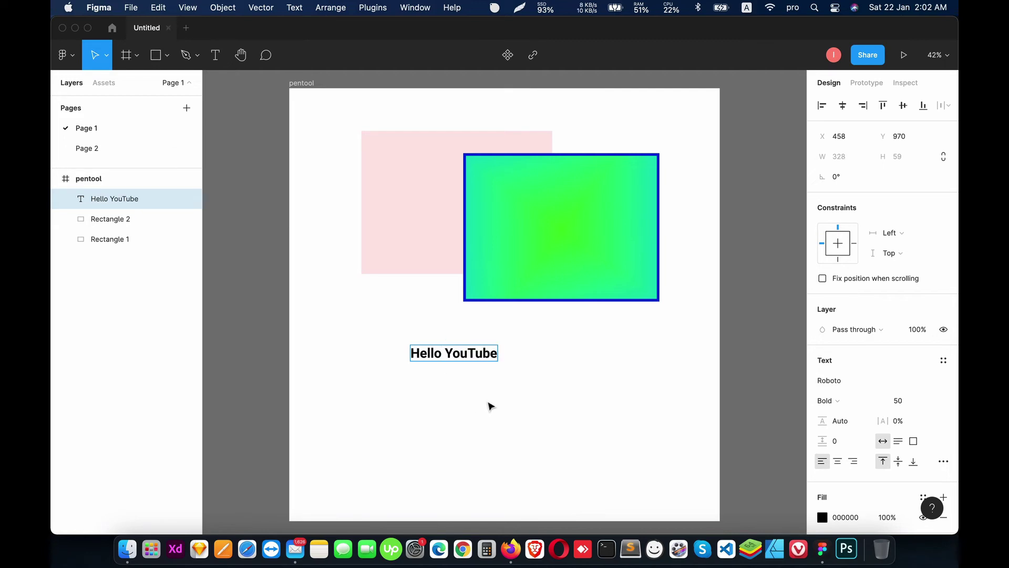
key(Escape)
Increase the "Hello YouTube" font size to 100, then 150, and move the text to X 303, Y 951.
click(901, 403)
text(100)
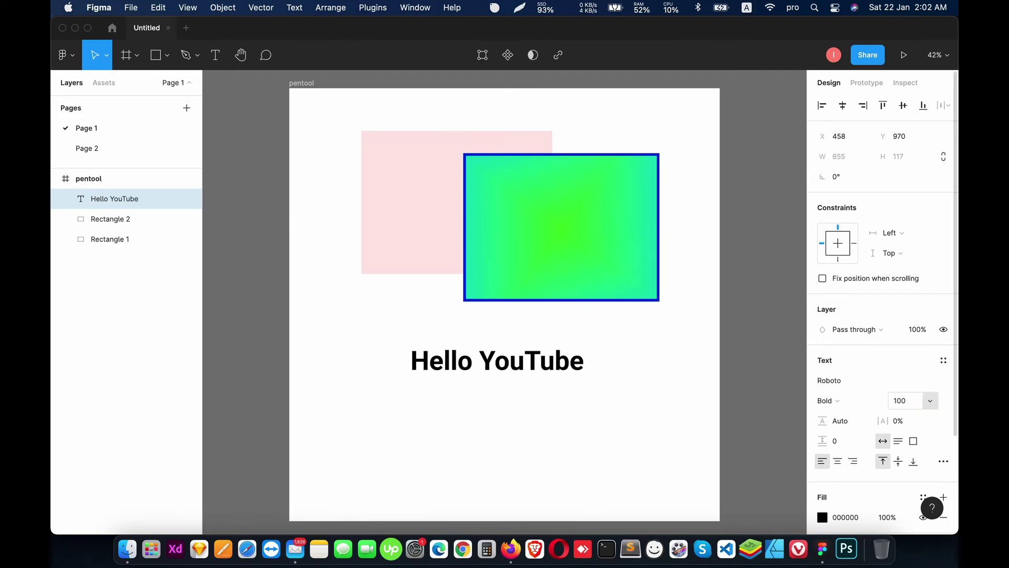
key(BackSpace)
key(BackSpace)
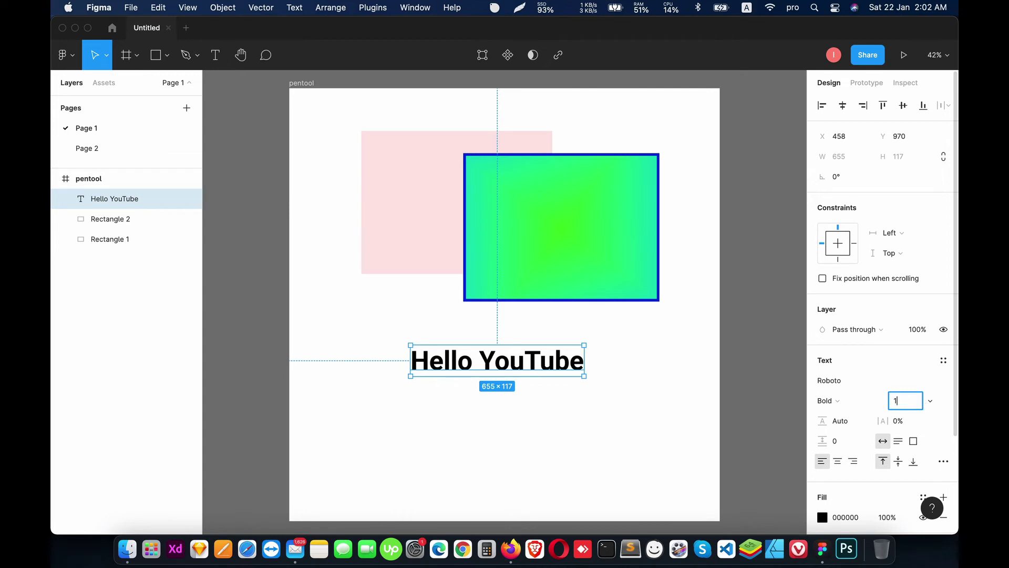
text(50)
key(Return)
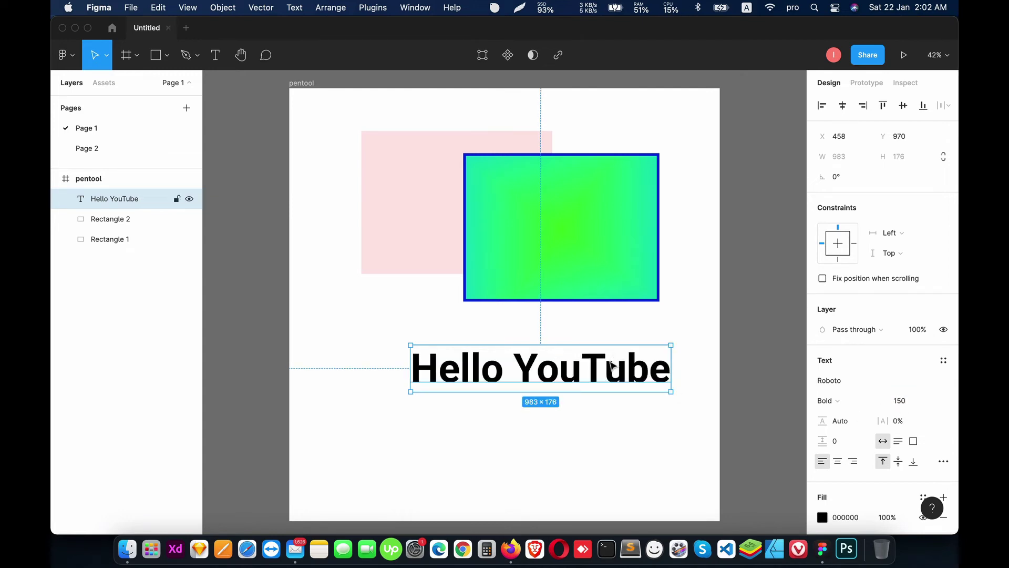
drag(608, 372, 571, 360)
Recolour the "Hello YouTube" text's solid fill from black to red FF2525.
scroll(504, 421, down, 2)
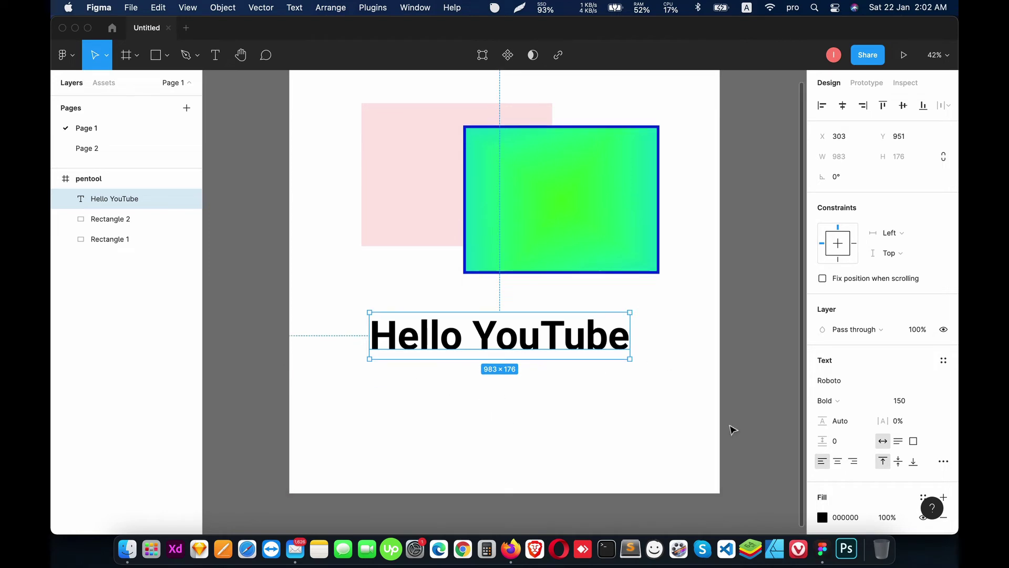
scroll(828, 458, down, 2)
scroll(828, 457, down, 4)
click(823, 394)
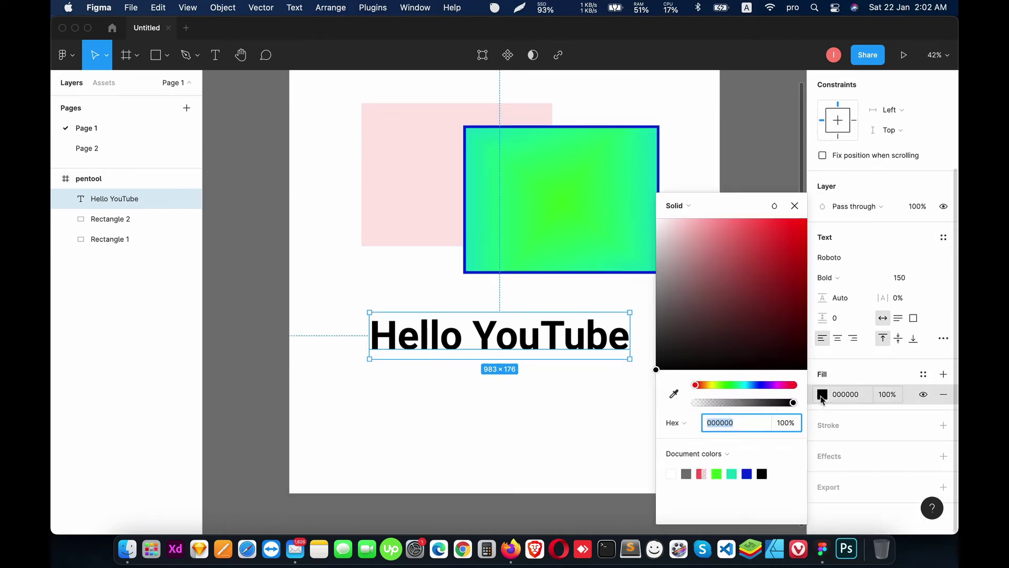
drag(766, 303, 770, 208)
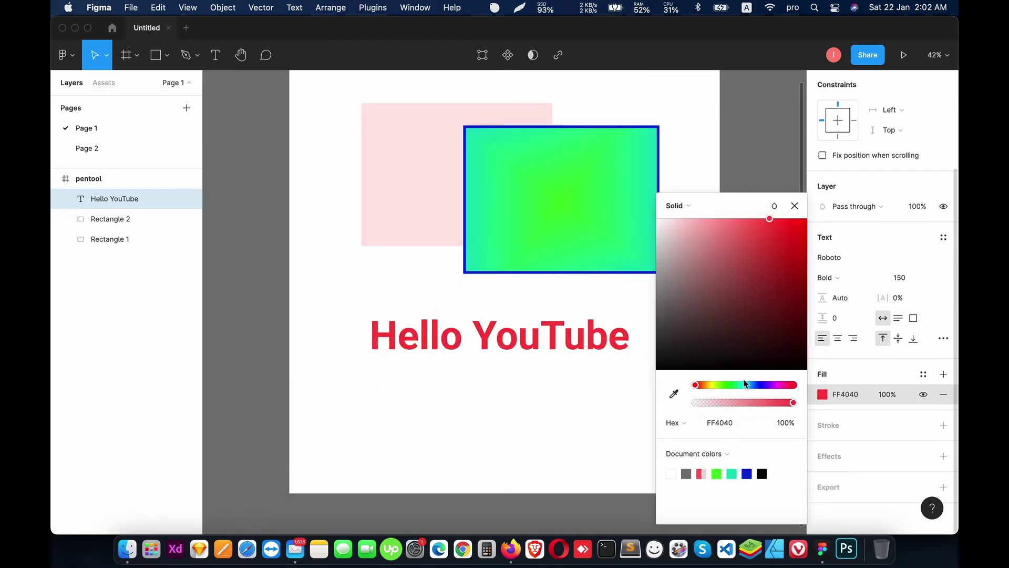
drag(770, 218, 785, 218)
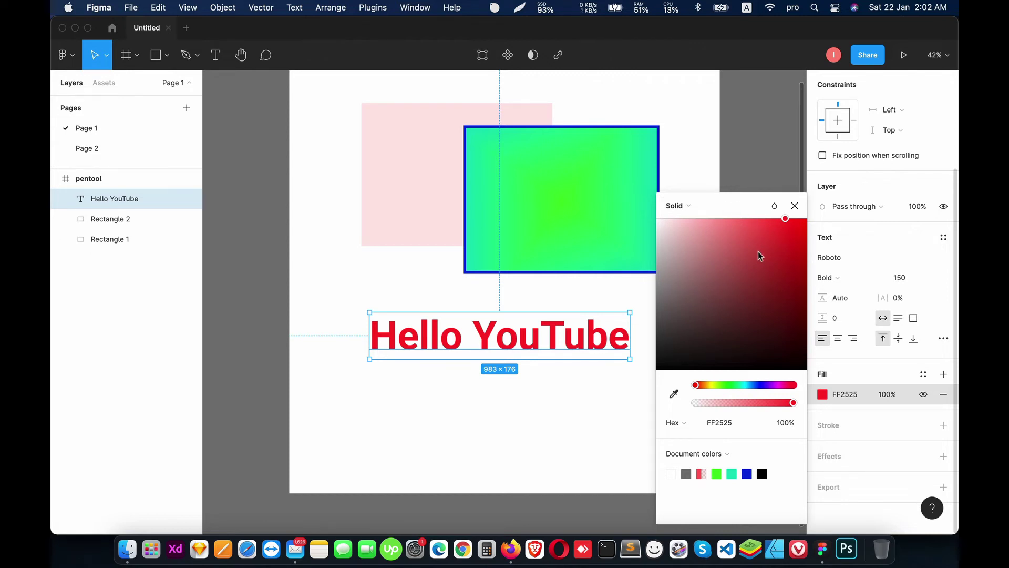
Change the text's fill to a linear gradient and set its end stop's opacity to 100%.
click(683, 206)
click(694, 225)
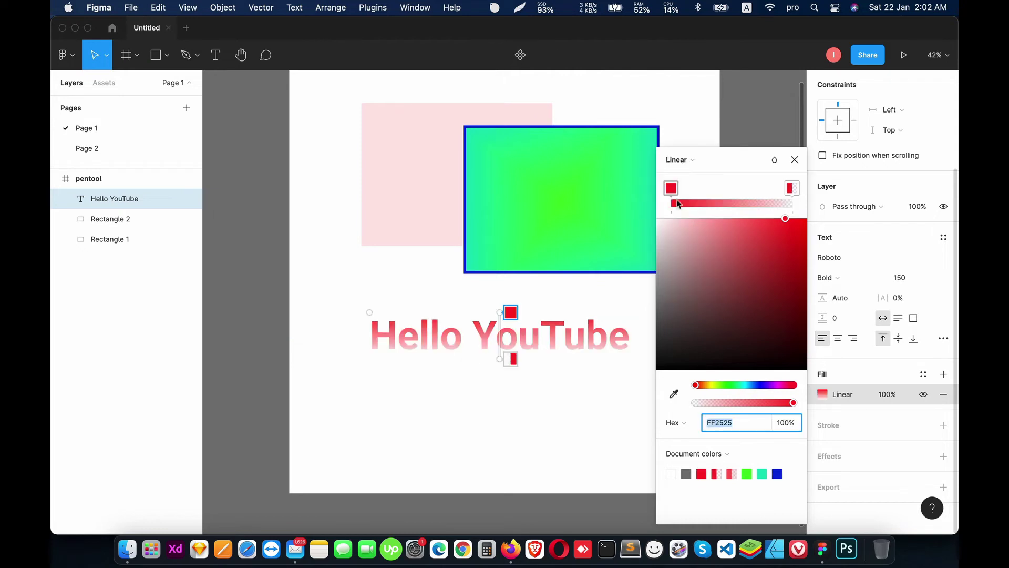
click(792, 188)
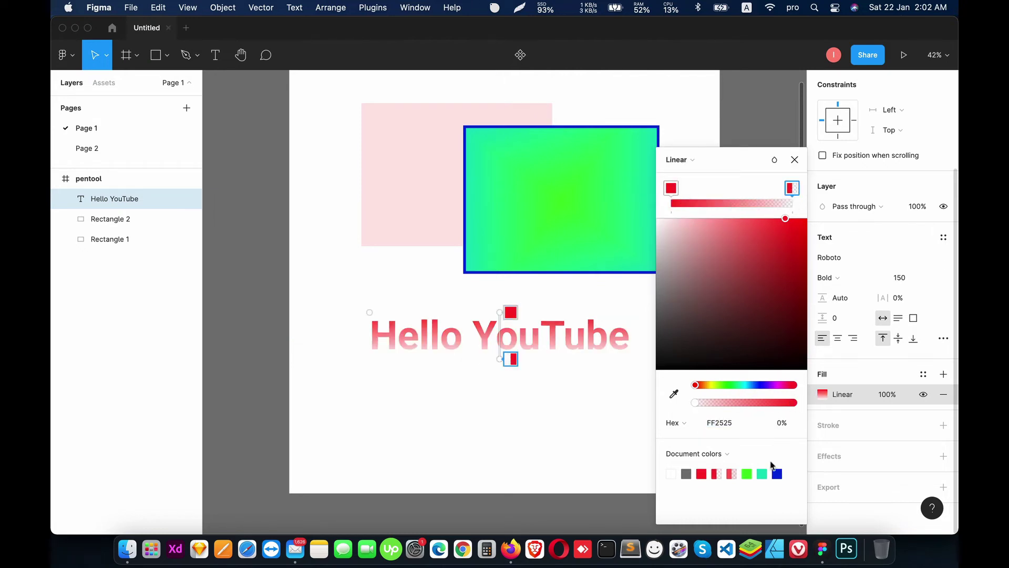
click(787, 425)
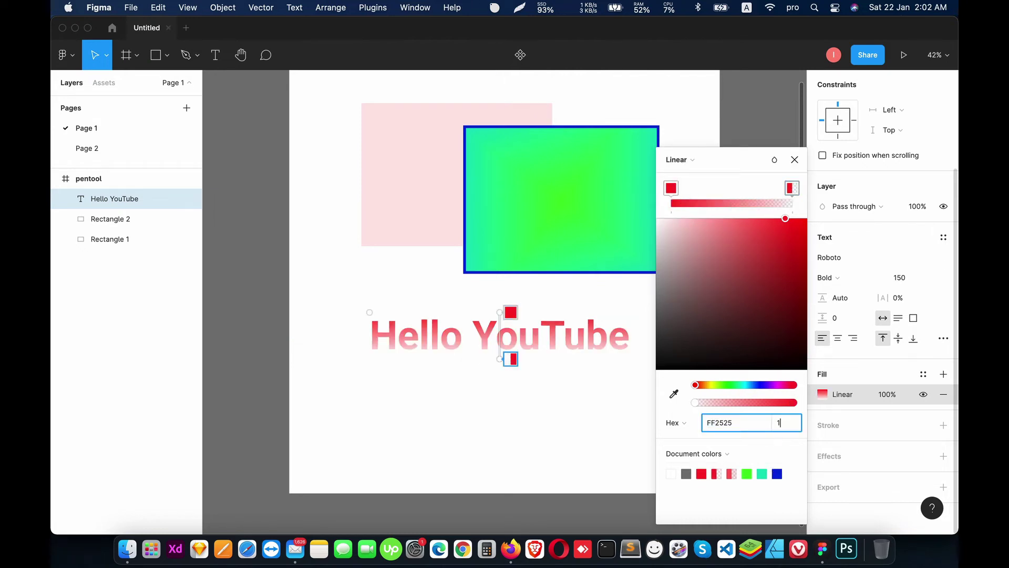
text(100)
key(Return)
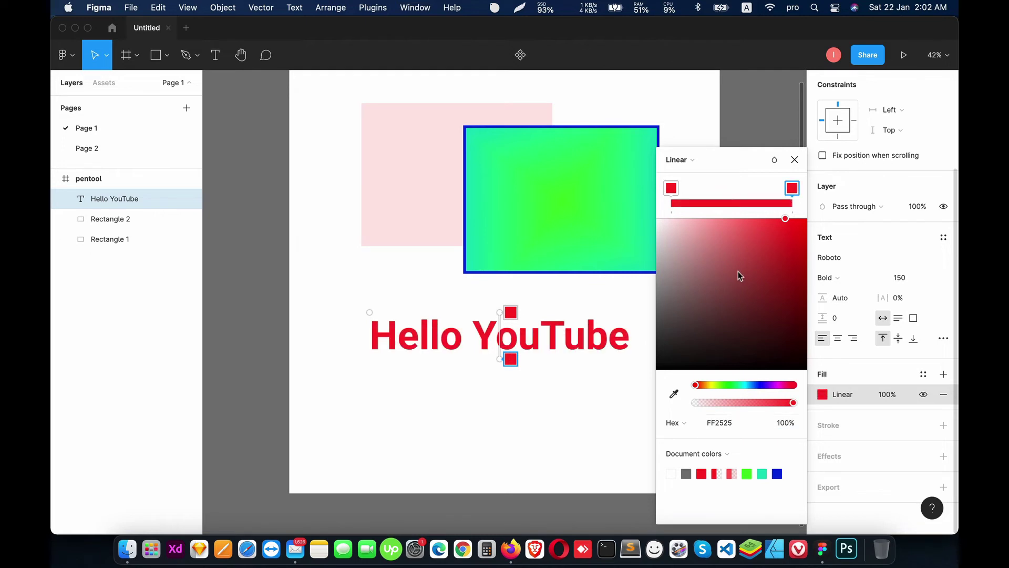
Recolour the text gradient's end stop to purple and its starting stop to sky blue 12C6FF, and close the colour picker.
drag(775, 385, 771, 386)
click(672, 188)
click(755, 386)
drag(756, 388, 746, 387)
drag(789, 260, 807, 242)
drag(745, 387, 750, 388)
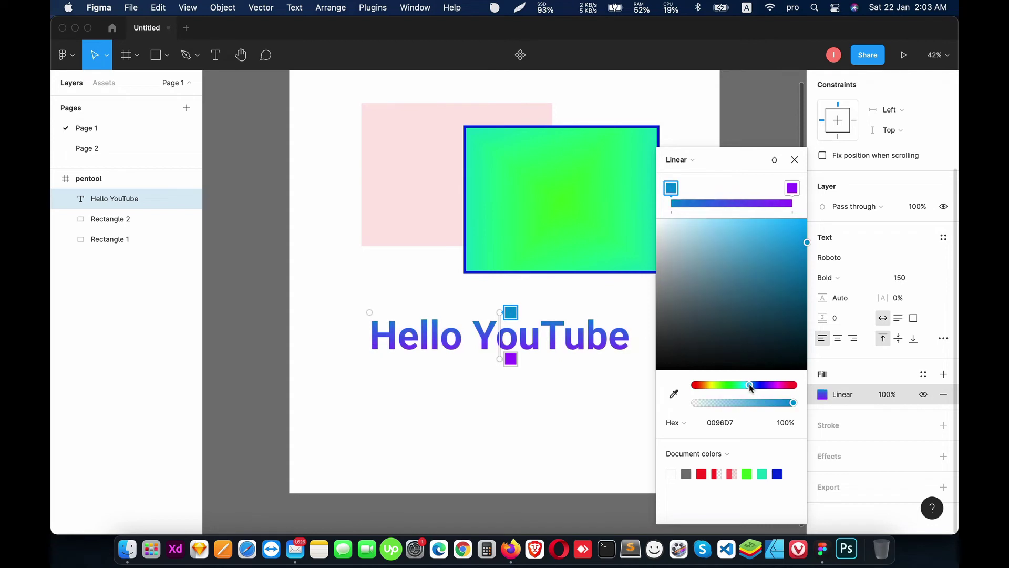
drag(778, 260, 795, 217)
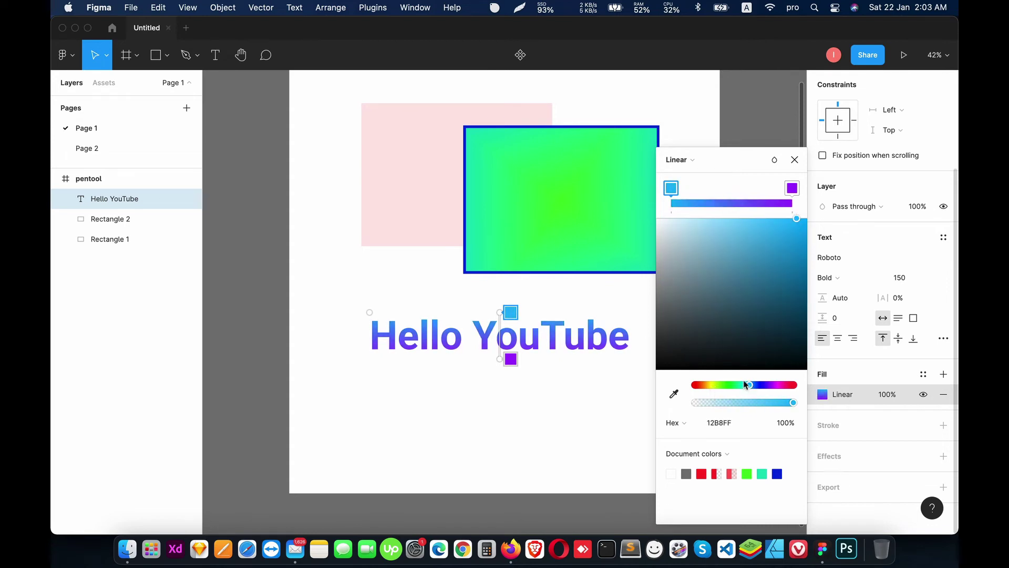
drag(744, 381, 749, 379)
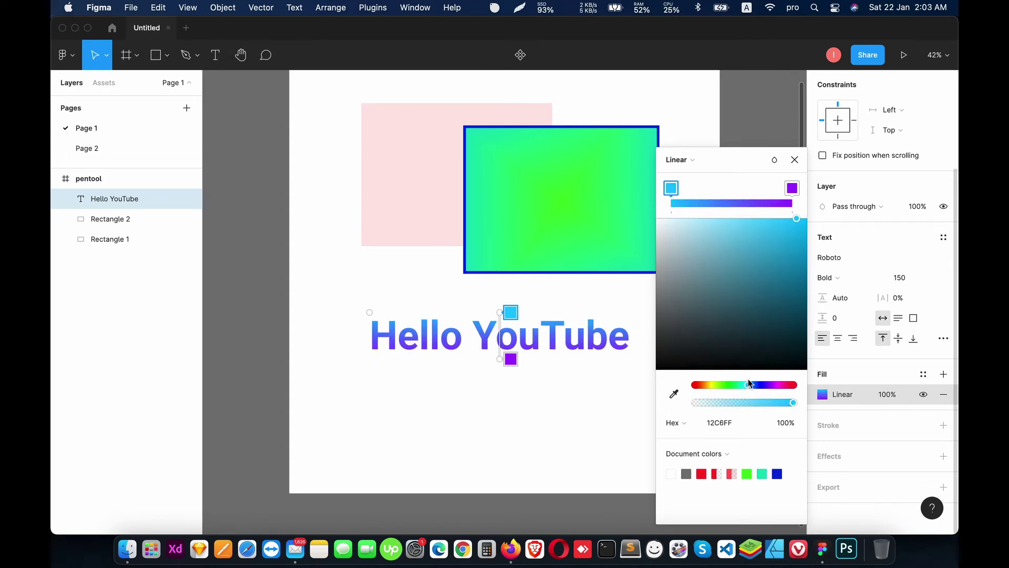
click(793, 160)
Add a black 000000 outside stroke to the "Hello YouTube" text and set its weight to 3.
click(620, 376)
click(623, 347)
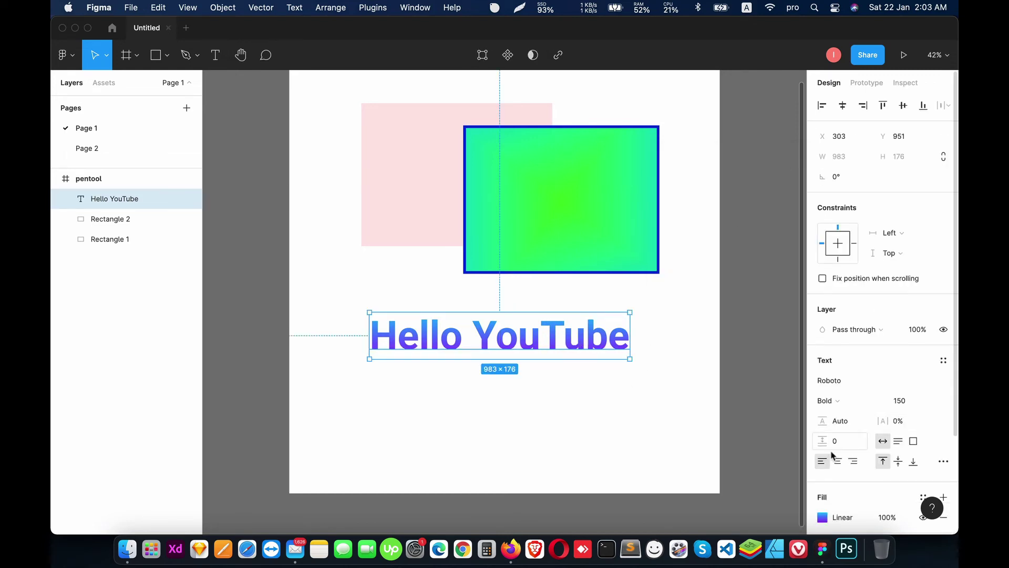
scroll(836, 452, down, 3)
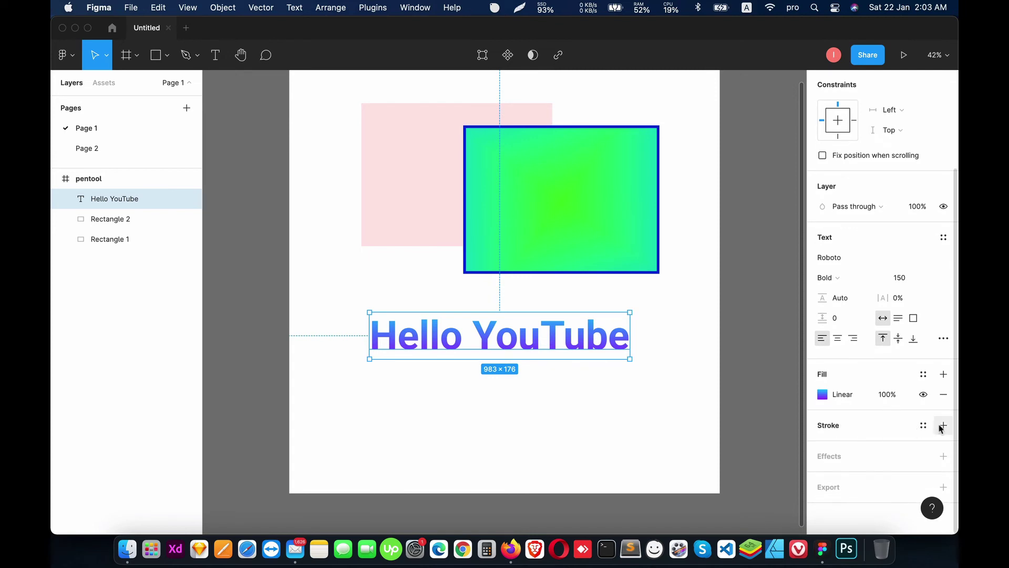
click(941, 426)
click(842, 466)
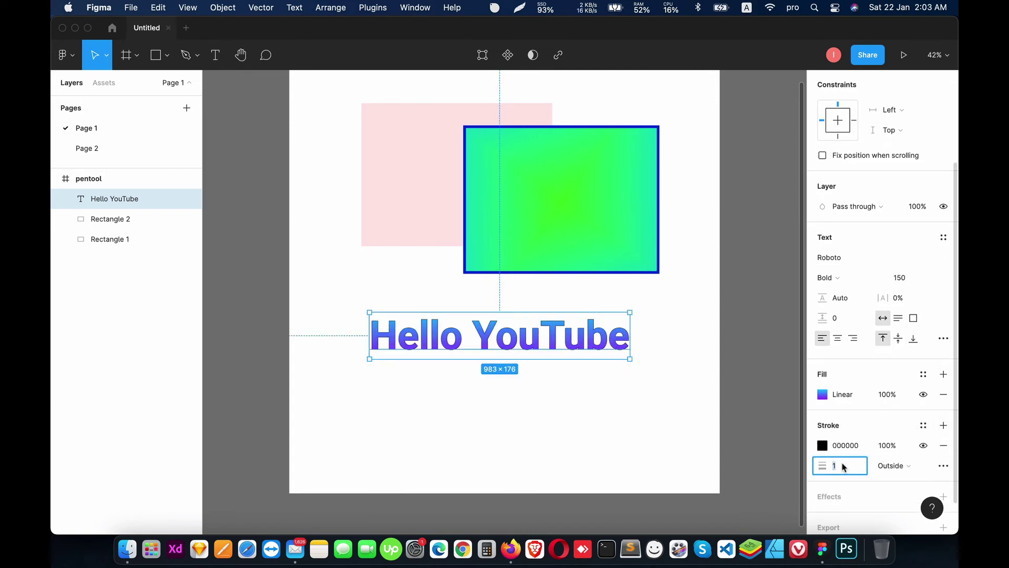
key(Return)
Increase the "Hello YouTube" text's stroke weight to 5, then to 20.
click(841, 465)
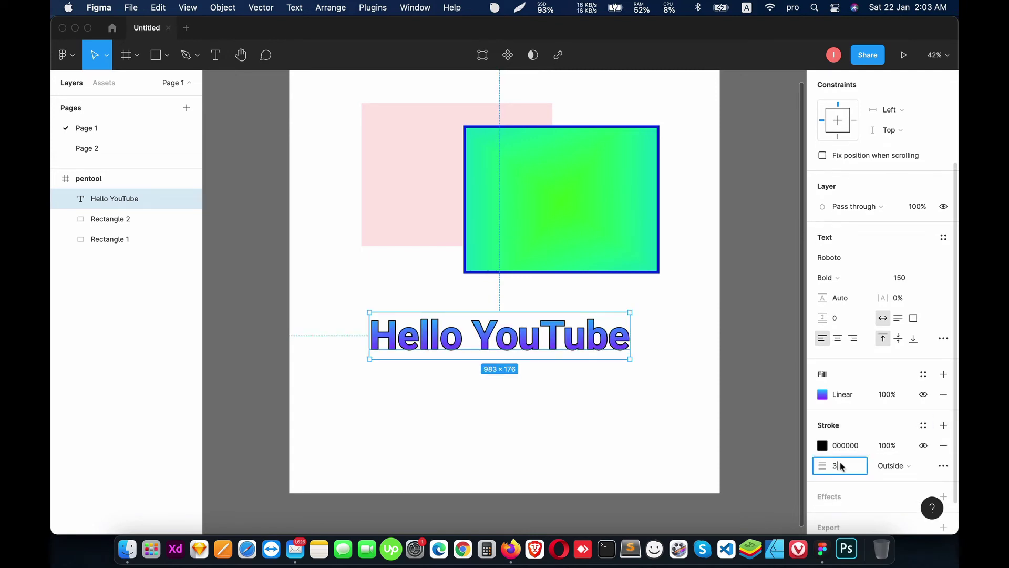
text(5)
key(Return)
click(841, 465)
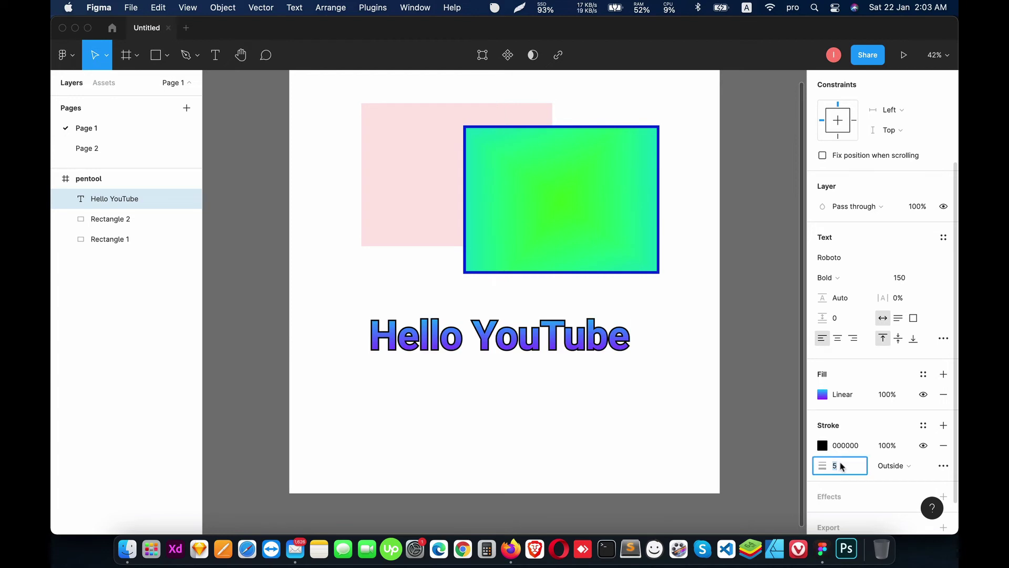
text(15)
text(0)
key(Return)
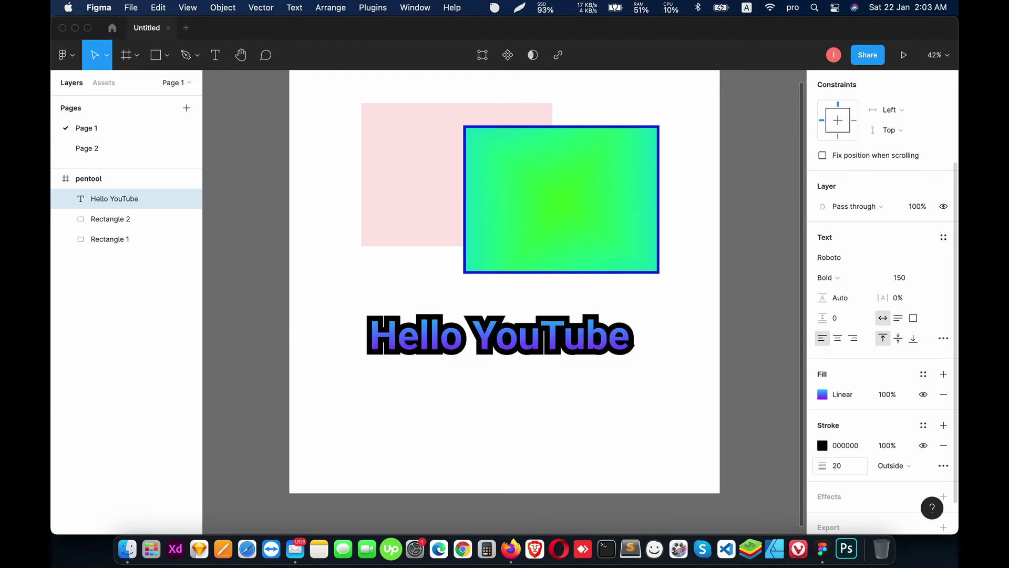
Recolour the text's solid stroke to red E83838, then to turquoise 38E8C8.
click(631, 397)
click(631, 349)
scroll(841, 484, down, 4)
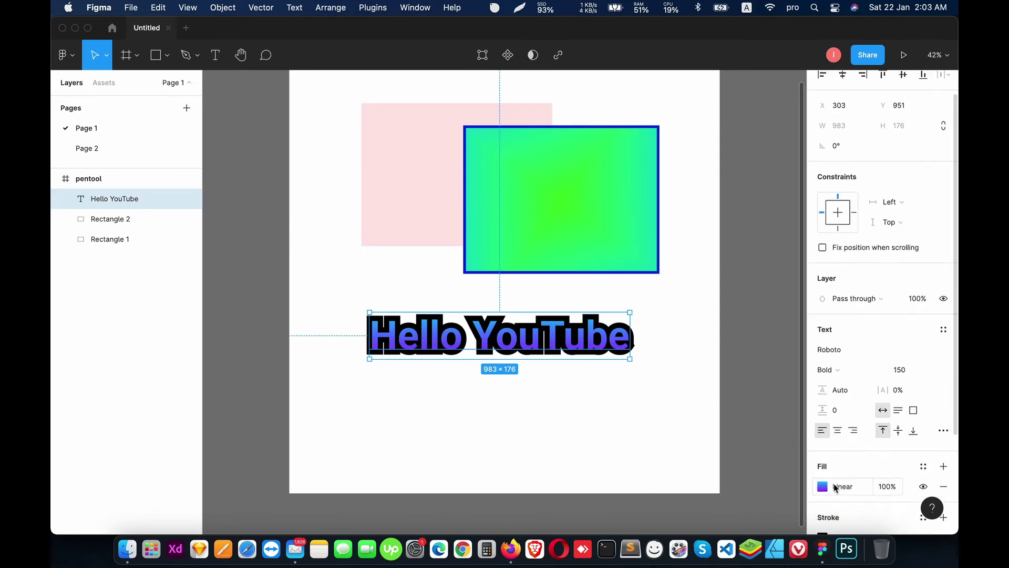
click(823, 484)
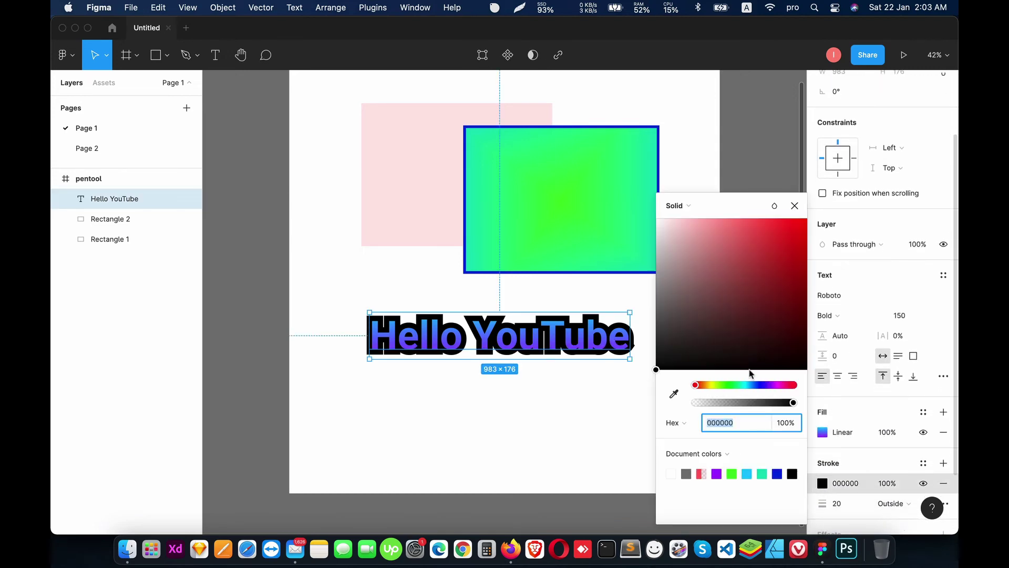
drag(768, 285, 771, 239)
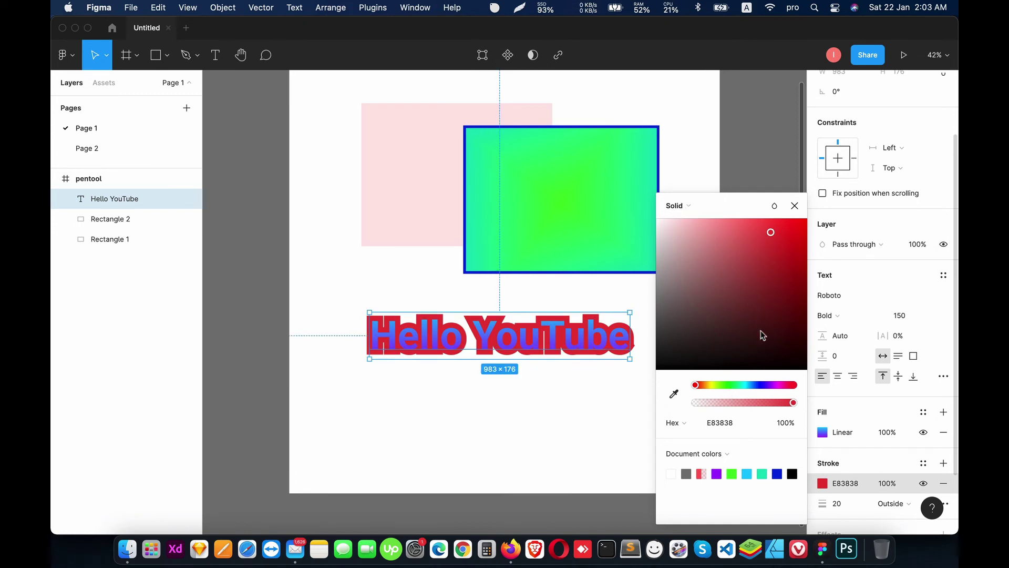
mouse_move(744, 388)
mouse_down()
mouse_move(754, 385)
mouse_move(713, 383)
mouse_move(775, 386)
mouse_move(743, 385)
mouse_up()
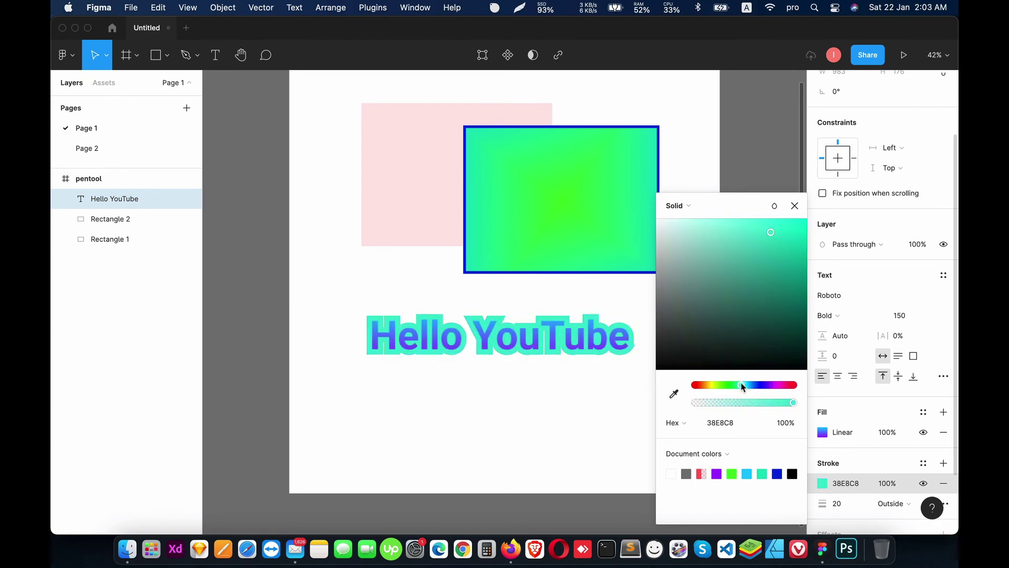
Change the text's stroke to a linear gradient and recolour its starting stop to red FF0000.
click(697, 207)
click(697, 224)
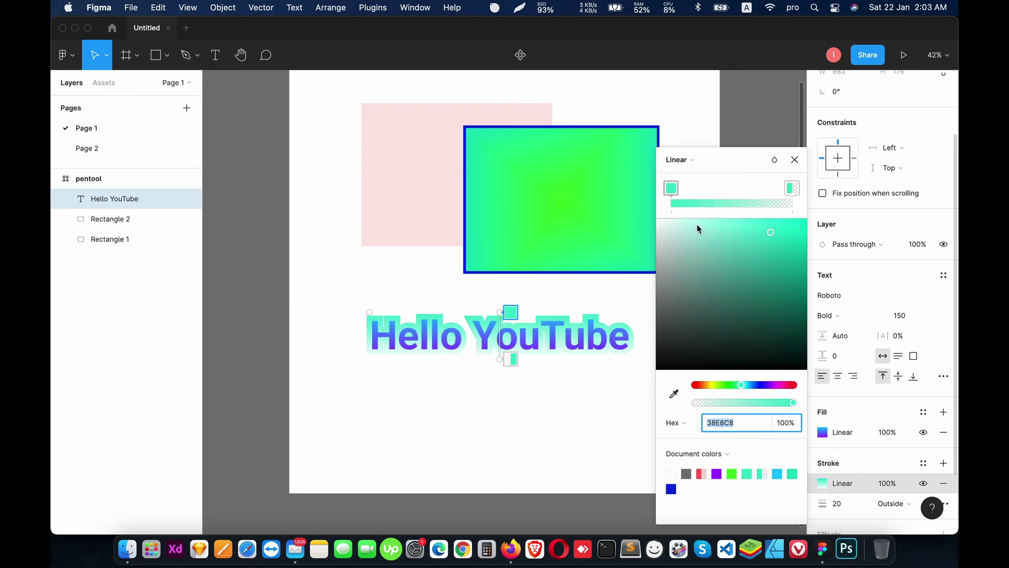
mouse_move(771, 254)
mouse_down()
mouse_move(794, 273)
mouse_move(790, 241)
mouse_up()
mouse_move(777, 386)
mouse_down()
mouse_move(791, 388)
mouse_move(660, 387)
mouse_up()
drag(790, 237, 805, 207)
Set the stroke gradient's end stop to 100% opacity and recolour it to black 000000.
click(793, 189)
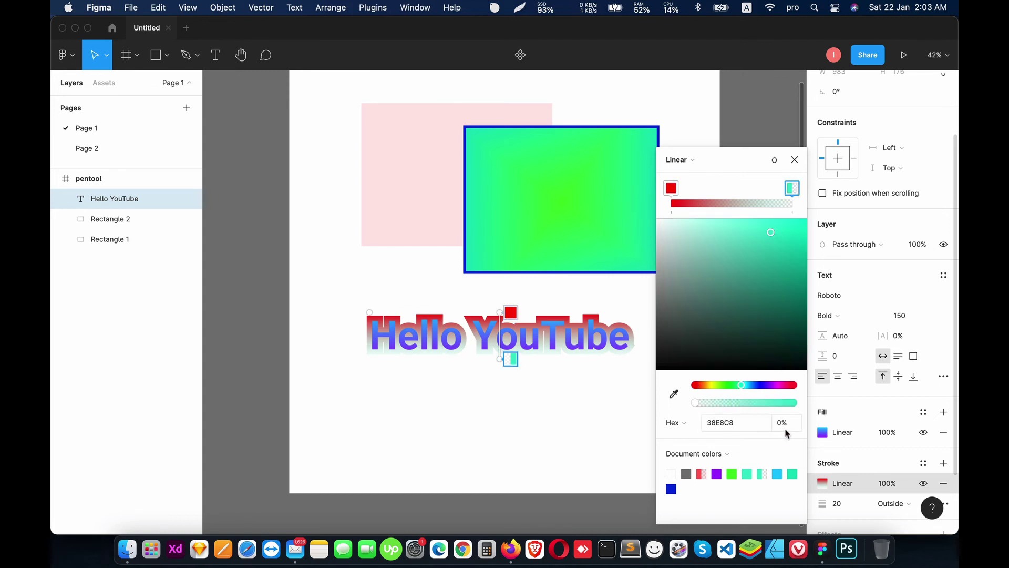
click(784, 424)
key(Return)
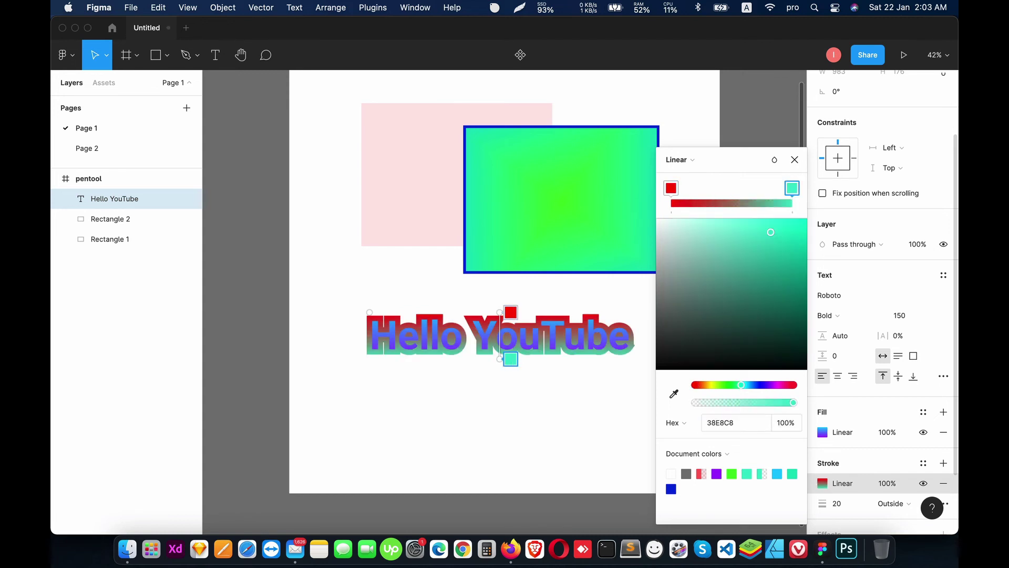
mouse_move(775, 307)
mouse_down()
mouse_move(804, 388)
mouse_move(644, 386)
mouse_move(626, 395)
mouse_up()
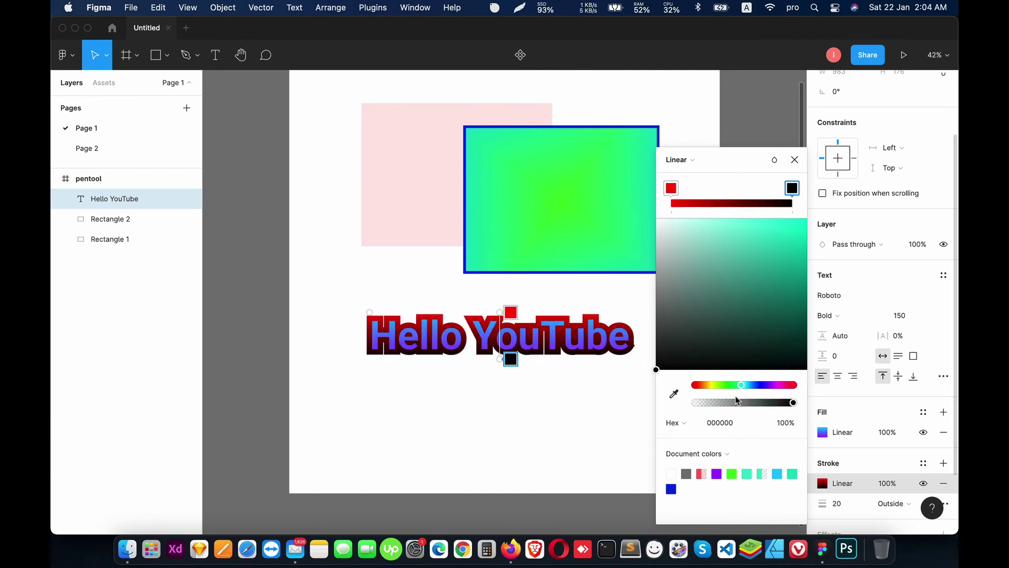
Recolour the stroke gradient's starting stop to dark grey 5C625D at 99% opacity and close the colour picker.
click(671, 188)
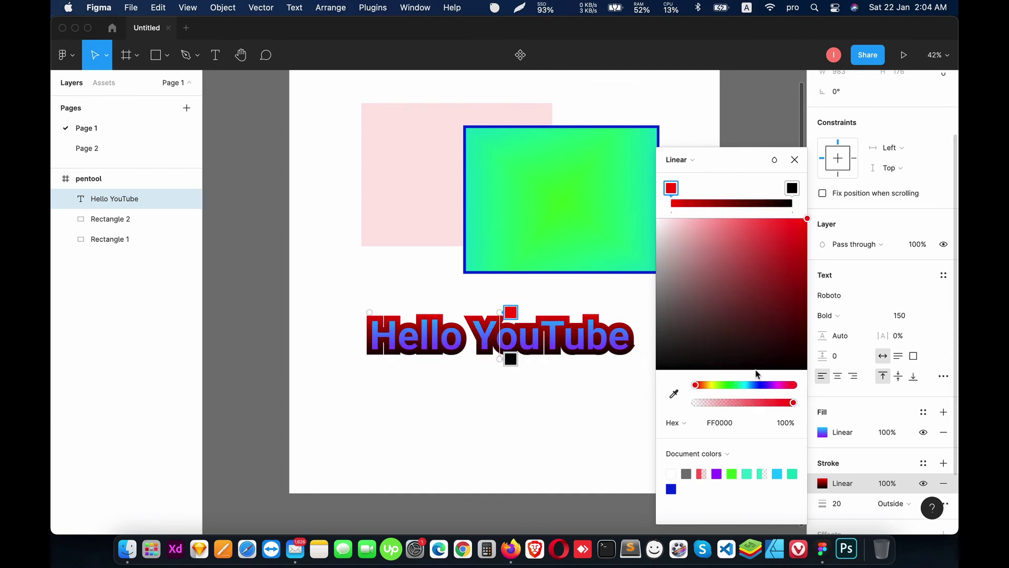
click(716, 385)
drag(715, 387, 707, 387)
drag(788, 269, 789, 230)
drag(739, 404, 793, 403)
drag(707, 384, 732, 386)
mouse_move(692, 226)
mouse_down()
mouse_move(703, 283)
mouse_move(680, 333)
mouse_move(682, 304)
mouse_move(668, 300)
mouse_move(666, 320)
mouse_up()
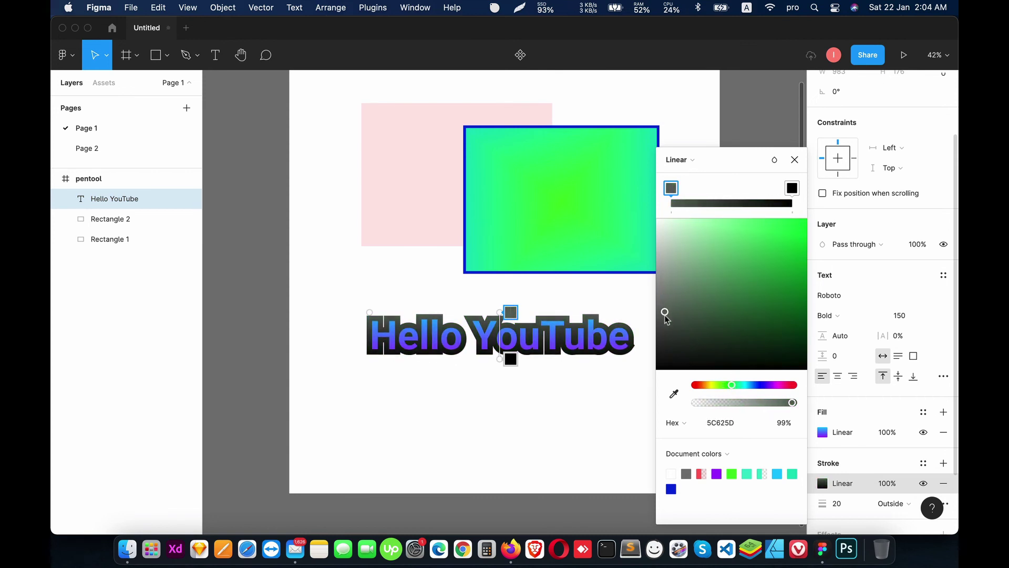
click(794, 160)
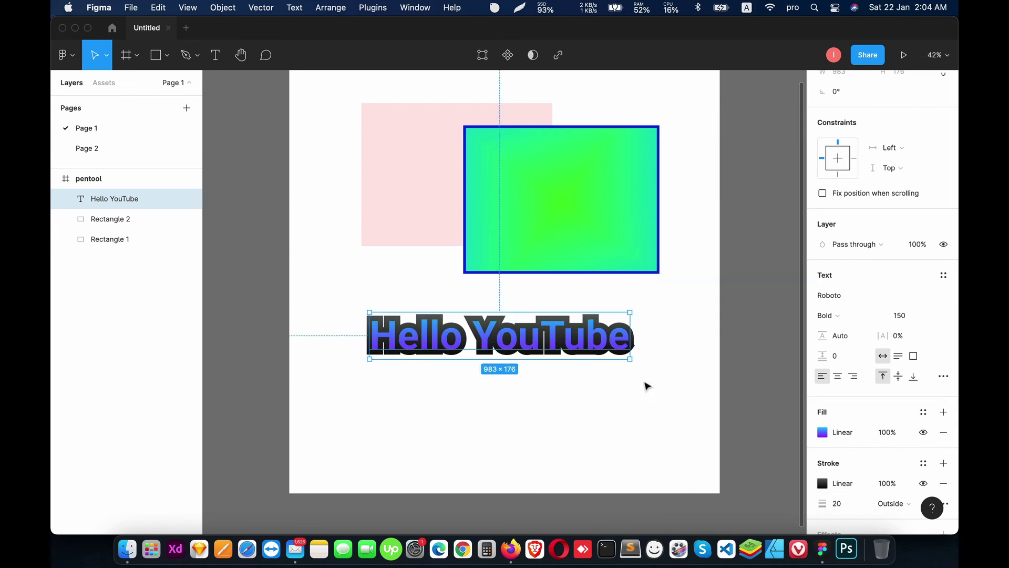
Recolour the starting stop of the "Hello YouTube" text's fill gradient to yellow FFE600.
click(644, 386)
click(174, 199)
scroll(867, 438, down, 3)
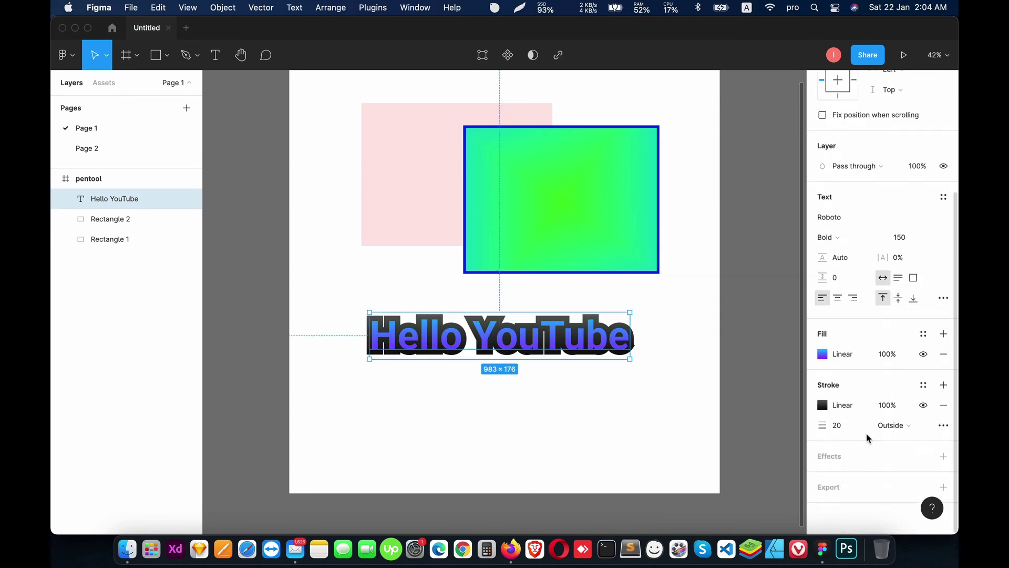
click(822, 353)
click(669, 190)
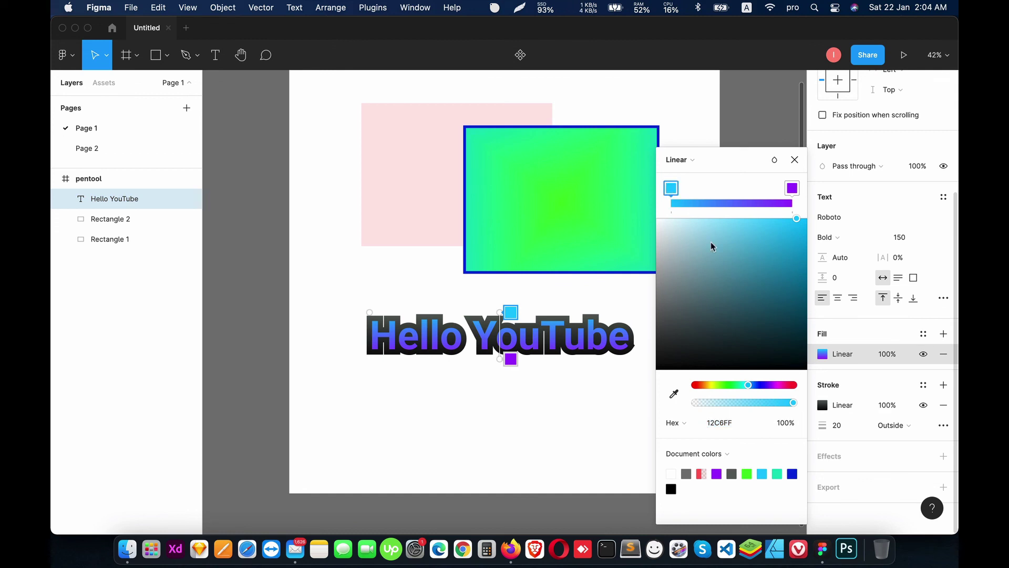
drag(740, 382, 714, 387)
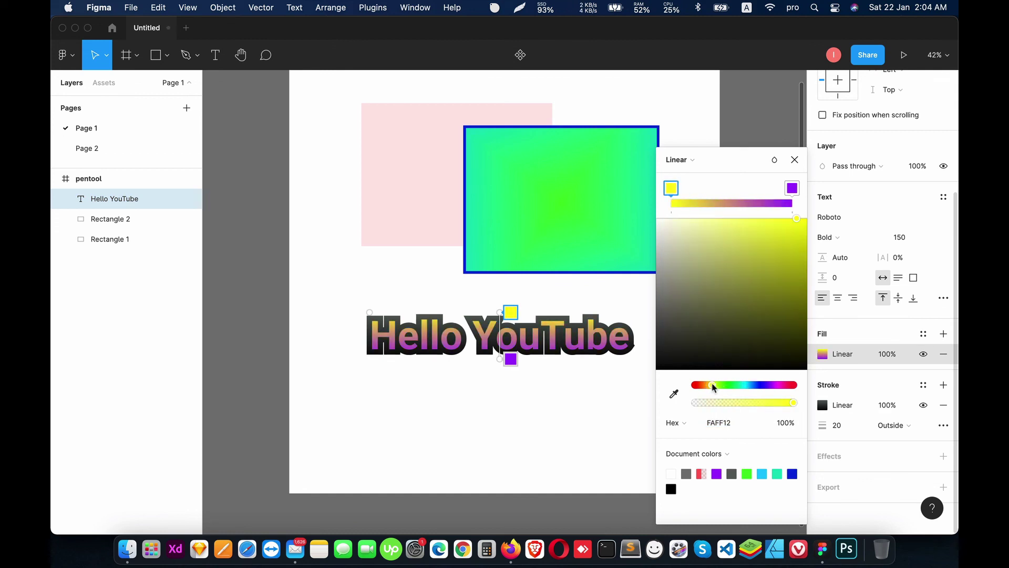
drag(760, 286, 811, 203)
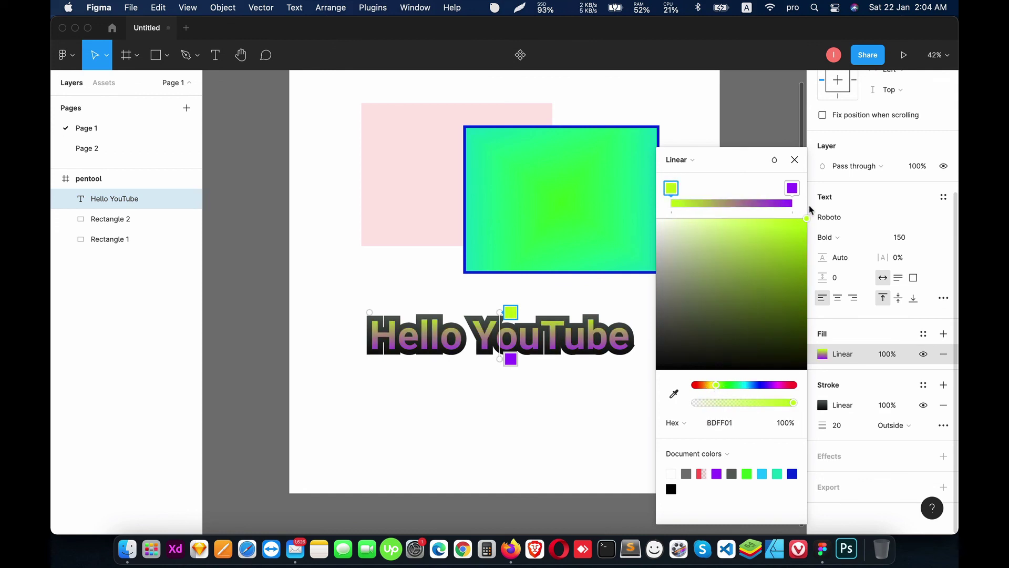
drag(716, 386, 711, 387)
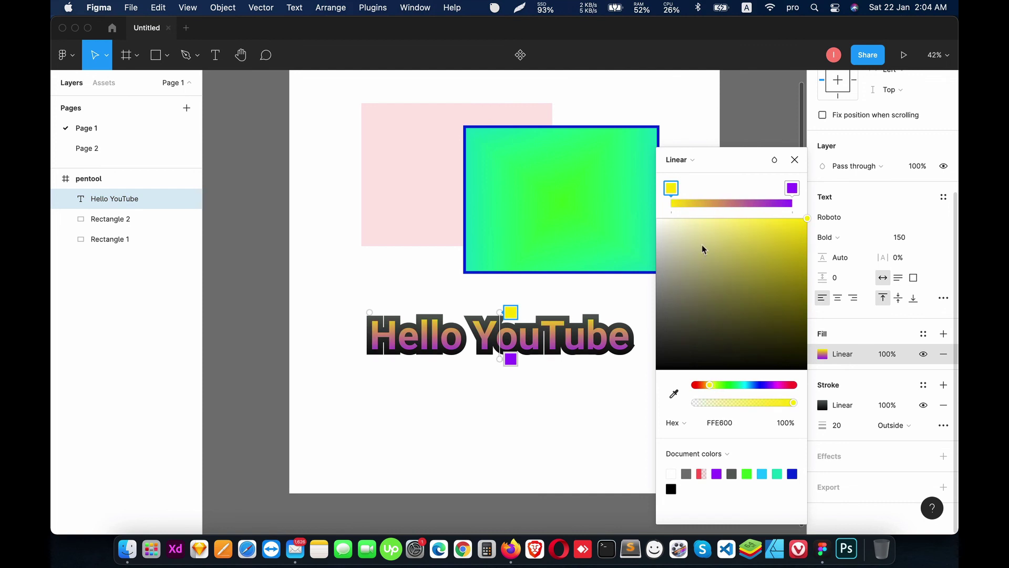
Recolour the text fill gradient's end stop to bright green and close the colour picker.
click(791, 187)
click(736, 387)
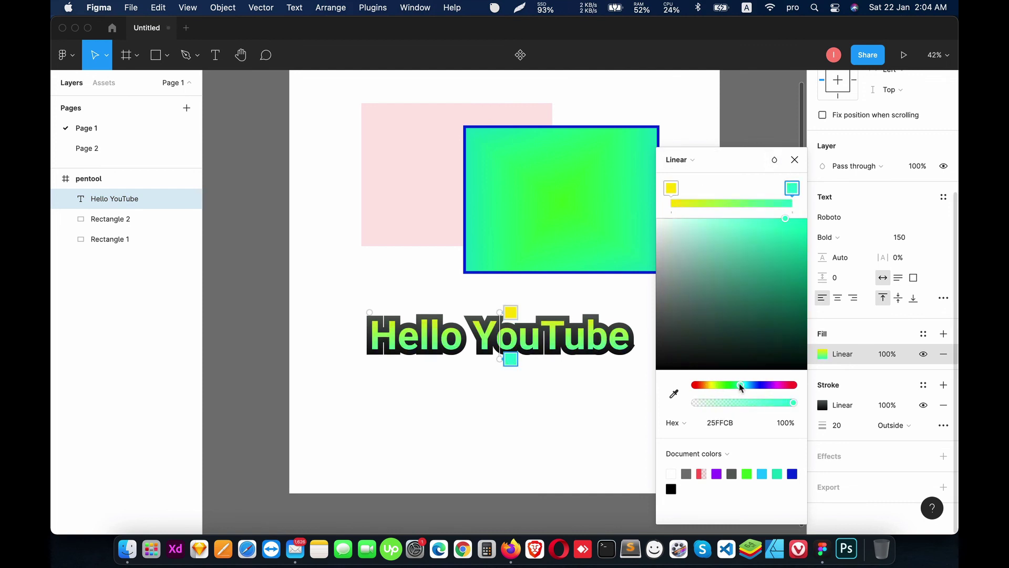
click(794, 160)
Move the "Hello YouTube" text slightly up to X 298, Y 903 and deselect it.
click(513, 410)
drag(512, 336, 512, 323)
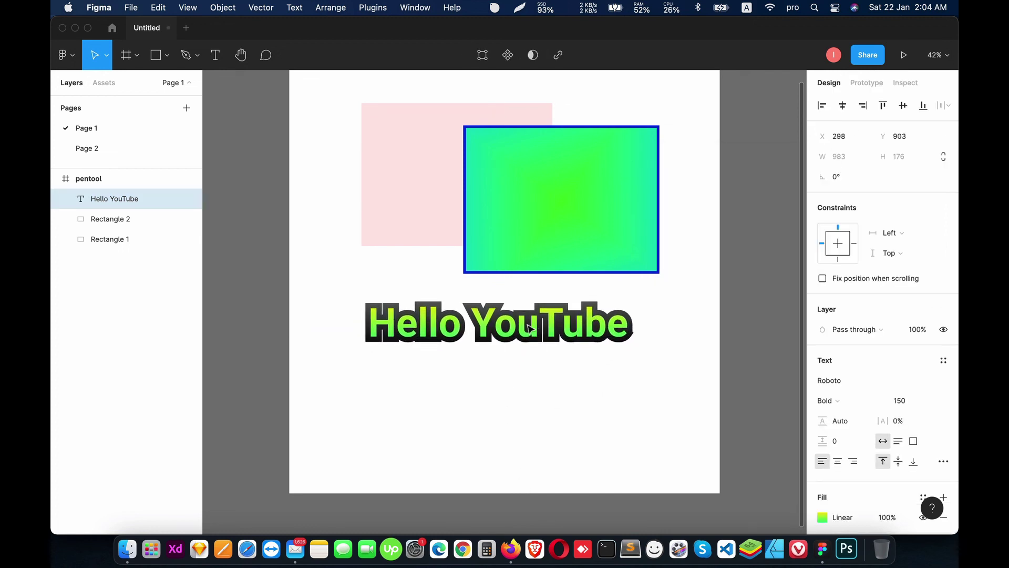
click(514, 400)
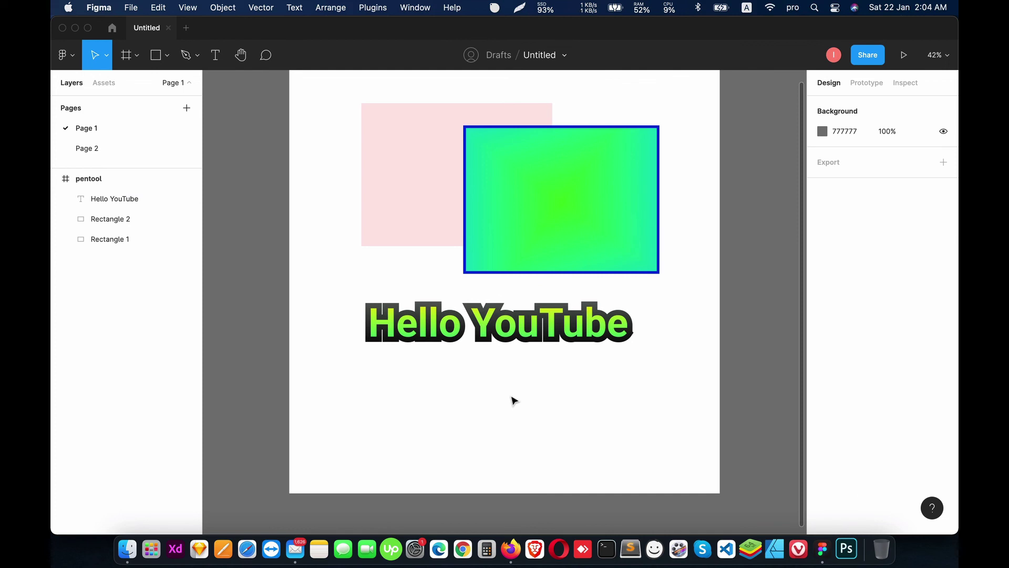
Select the "Hello YouTube" text again and review its fill and stroke settings.
scroll(499, 336, up, 1)
click(500, 347)
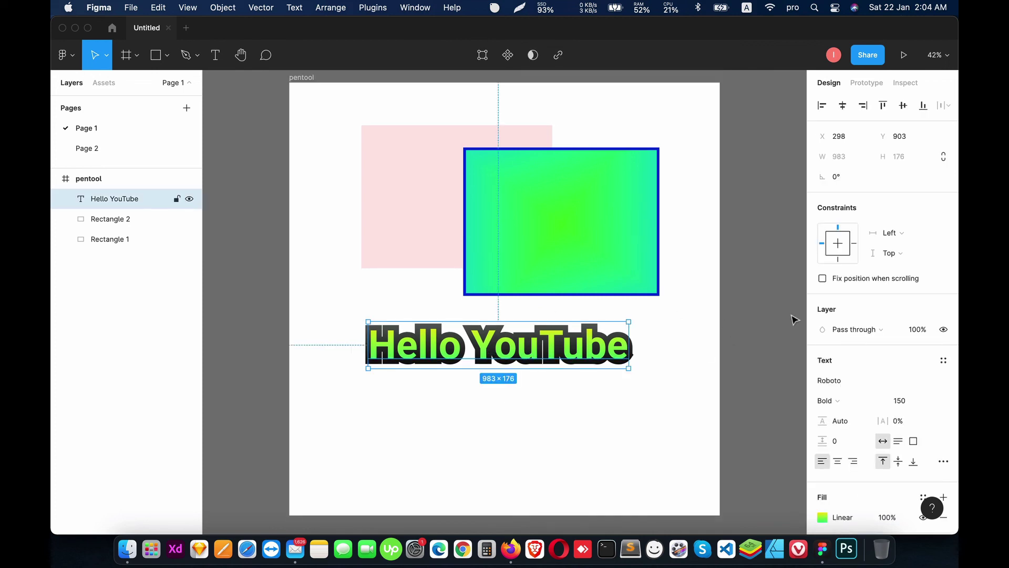
scroll(863, 432, down, 3)
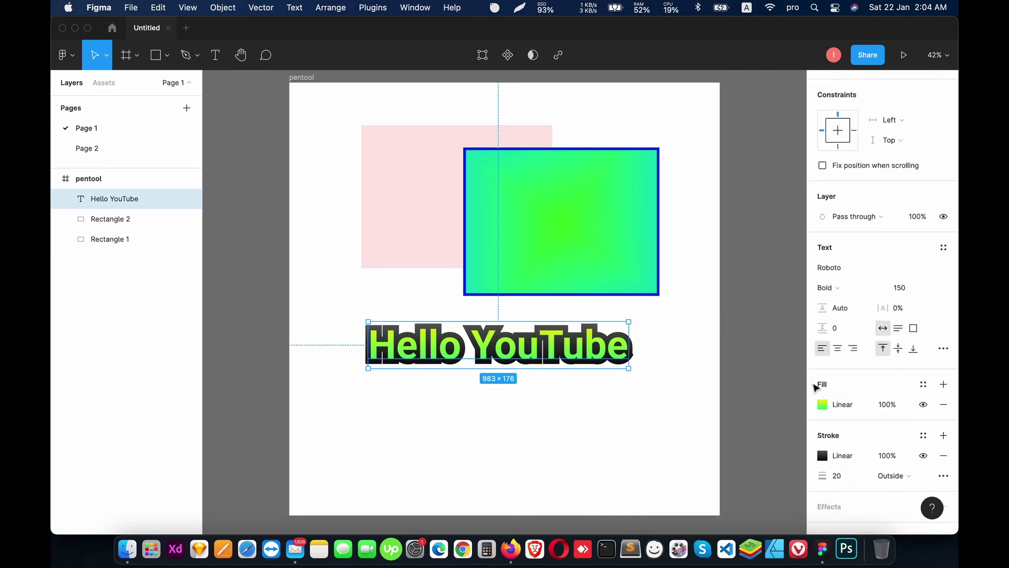